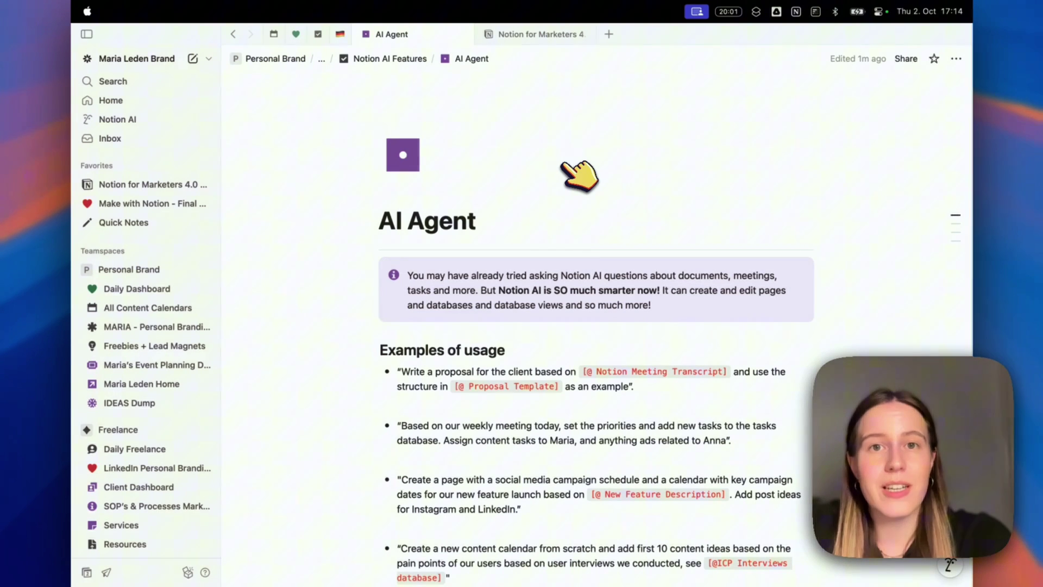
Hide the sidebar and scroll down the AI Agent page to its example prompts.
key("ctrl+backslash")
scroll(579, 175, "down", 3)
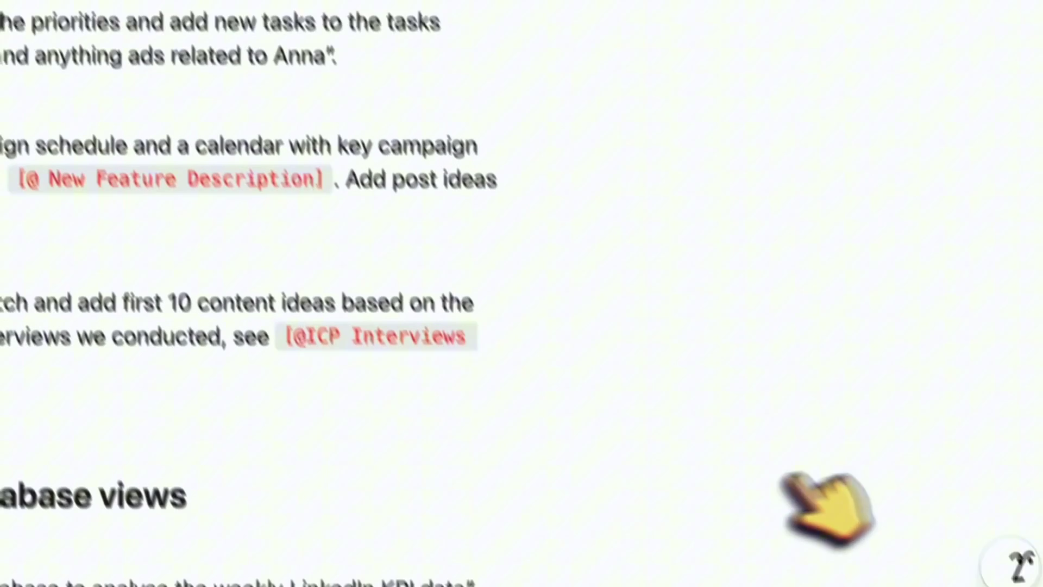
Visit the Notion AI page, return to AI Agent with the sidebar hidden, and open the AI chat panel.
left_click(999, 535)
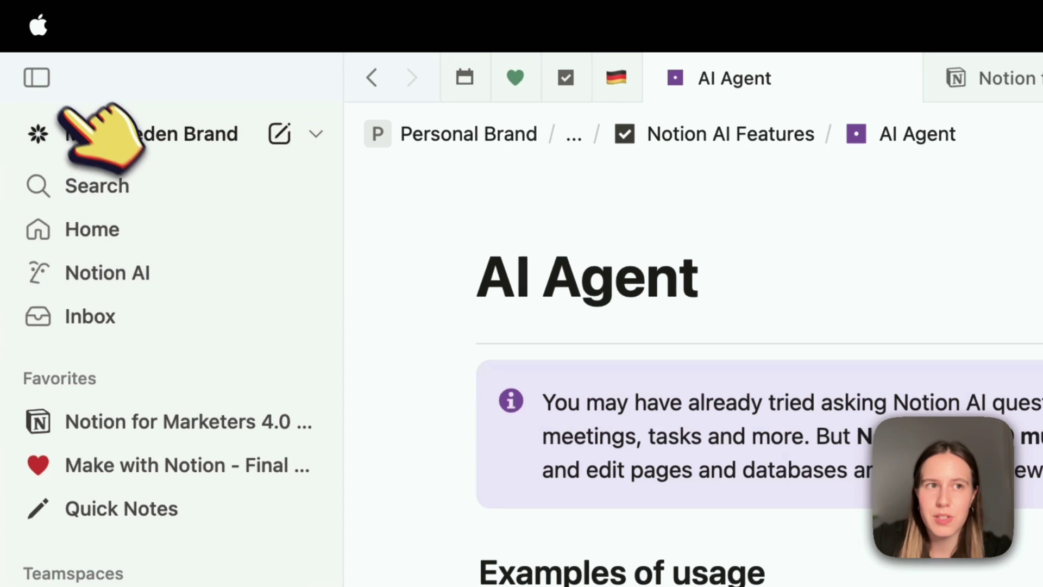
left_click(139, 271)
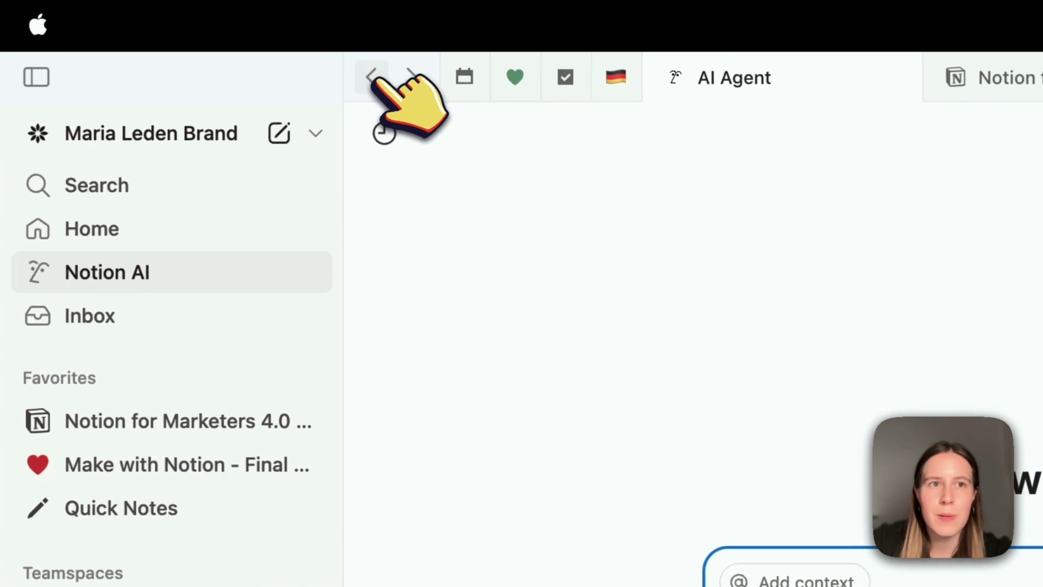
left_click(373, 77)
left_click(36, 76)
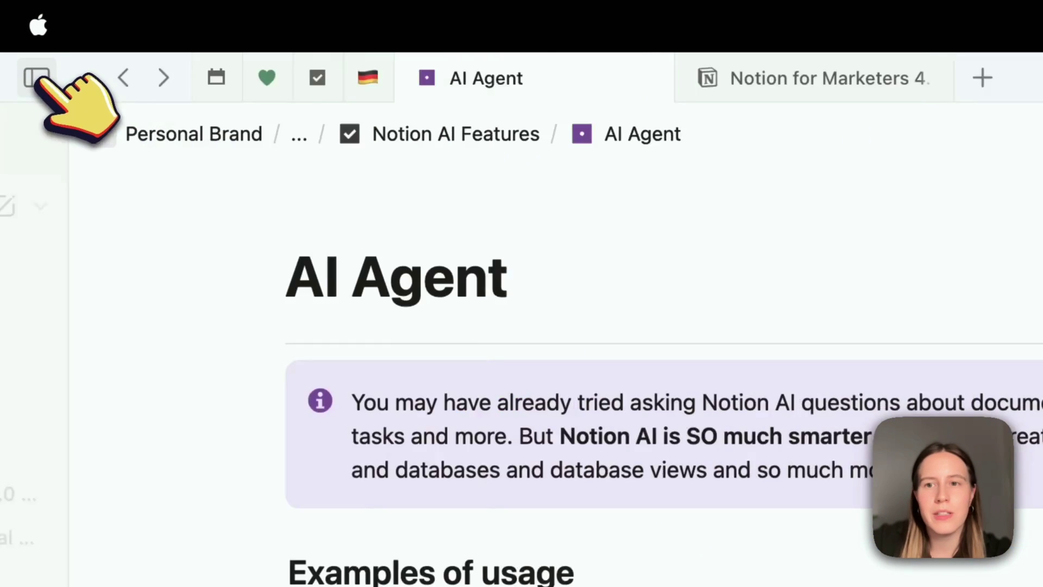
key("super+j")
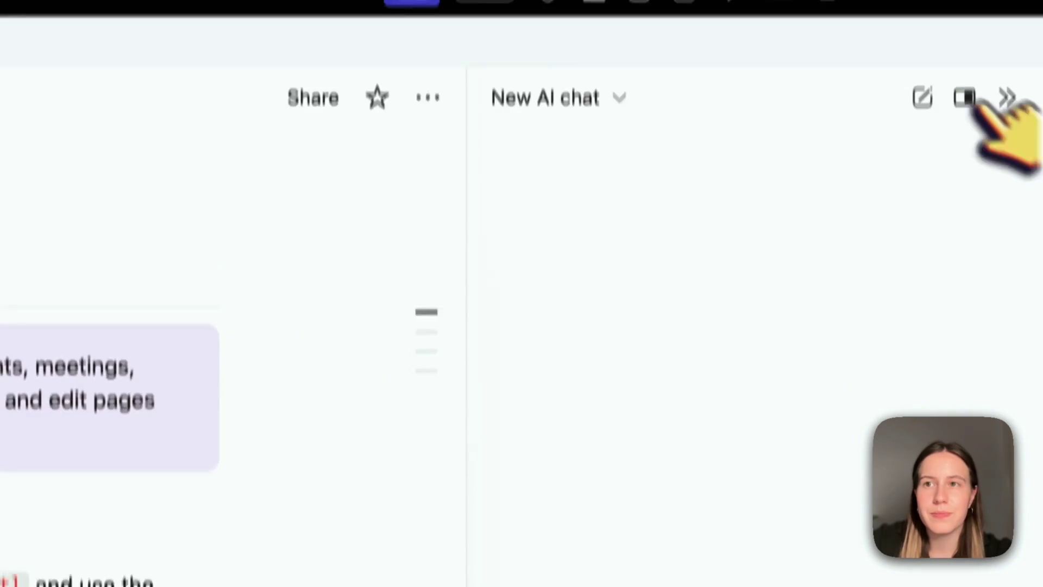
Close the AI chat, try Ask AI on the selected Examples of usage blocks, then dismiss it.
left_click(1007, 97)
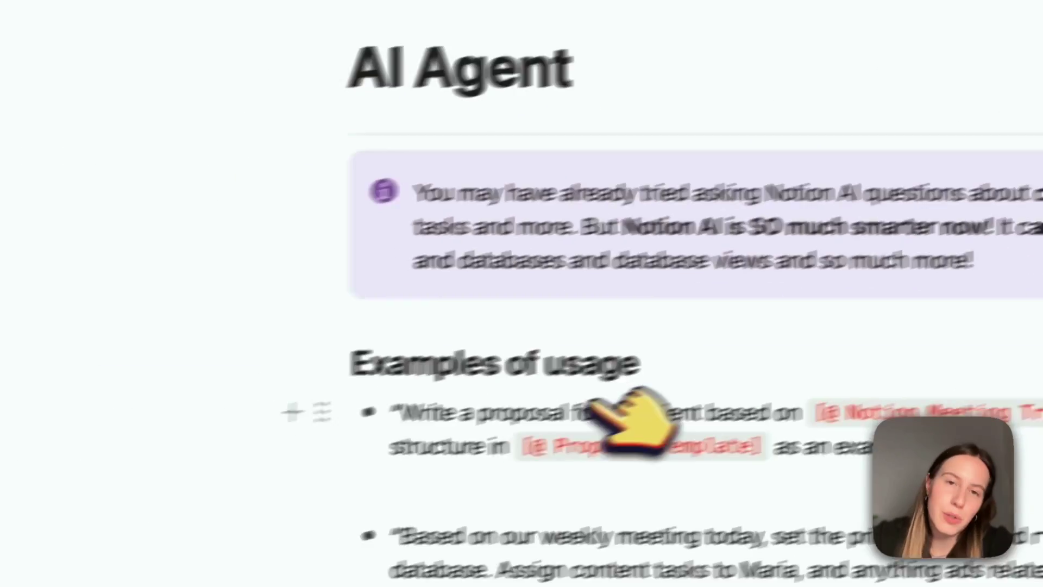
left_click_drag(242, 125, 802, 500)
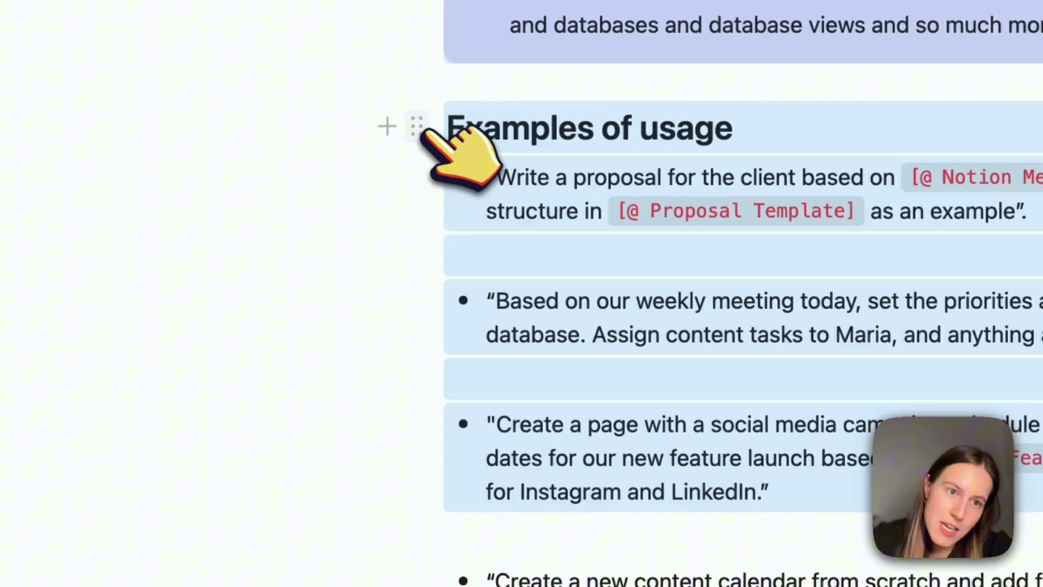
left_click(463, 207)
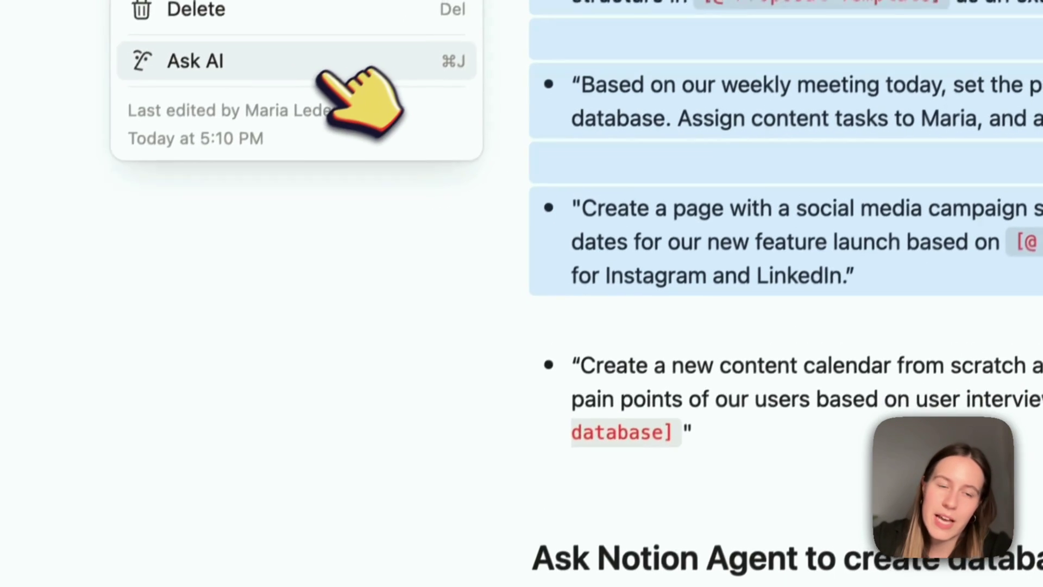
left_click(237, 277)
scroll(668, 551, "down", 3)
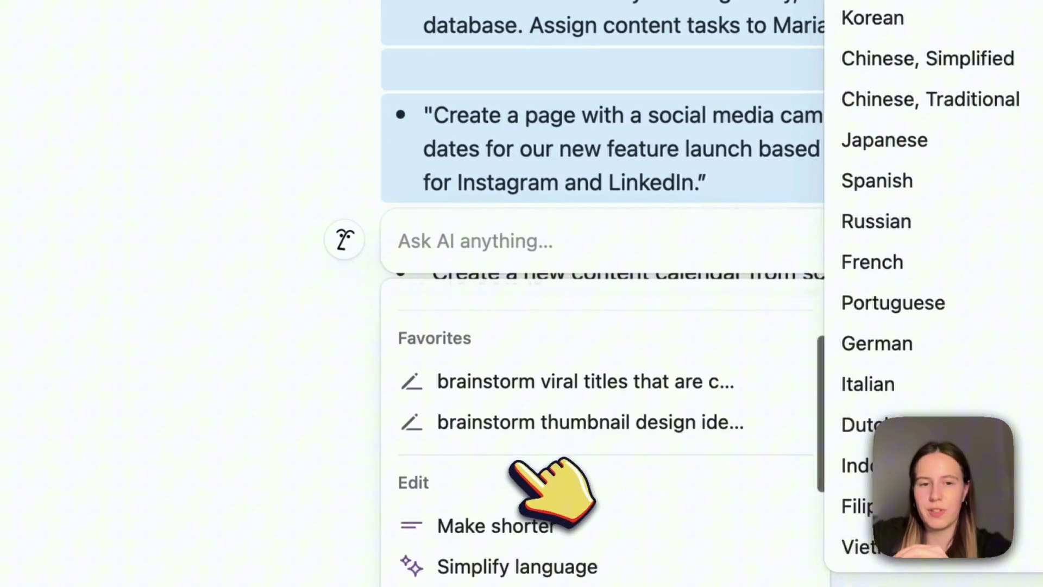
scroll(703, 554, "up", 3)
scroll(593, 500, "down", 3)
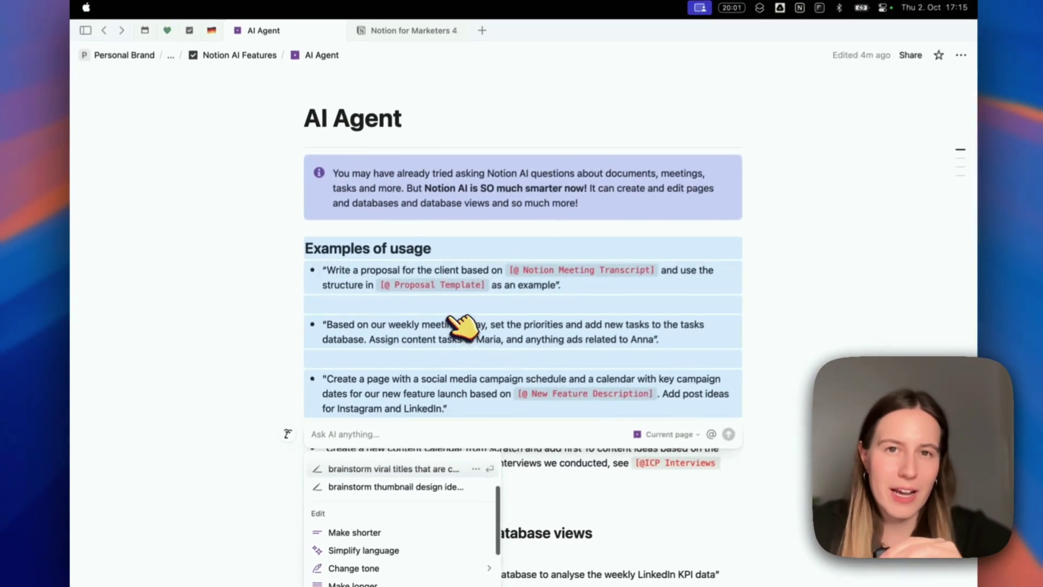
key("Escape")
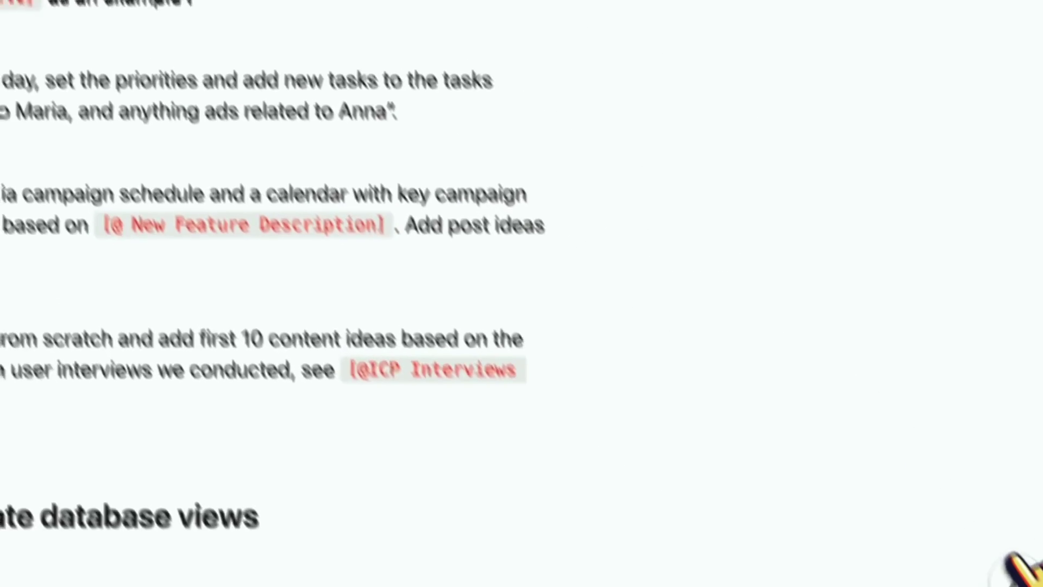
left_click(1020, 567)
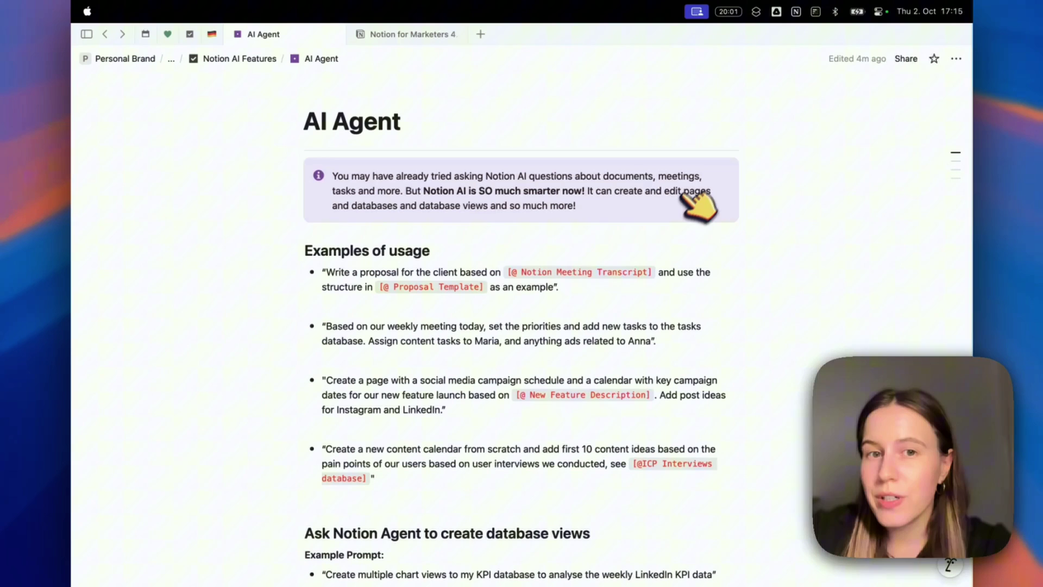
key("super+j")
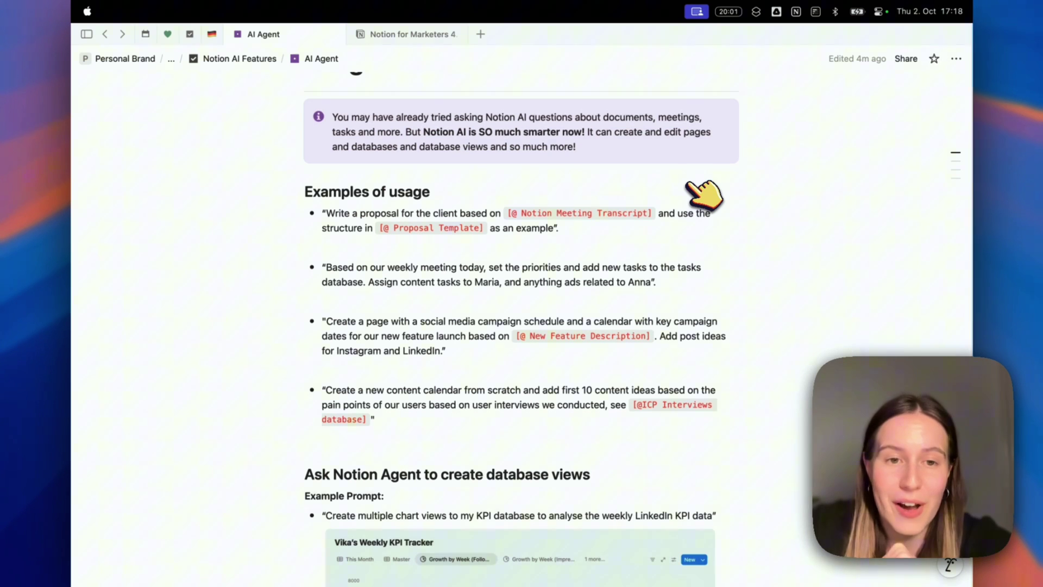
scroll(690, 188, "down", 2)
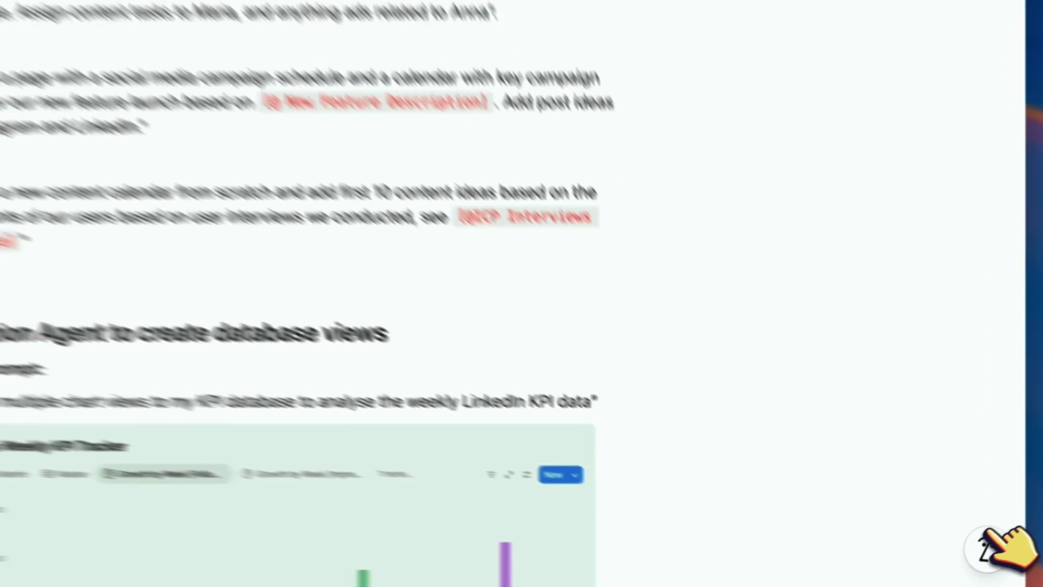
Open a new Notion AI chat panel, cancelling the file attachment picker without attaching anything.
left_click(950, 565)
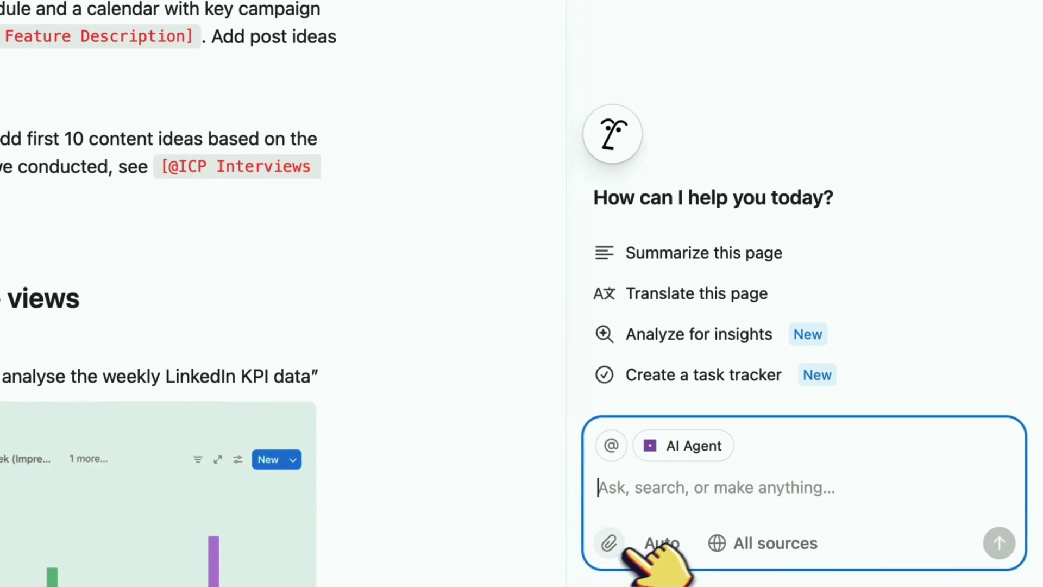
left_click(609, 543)
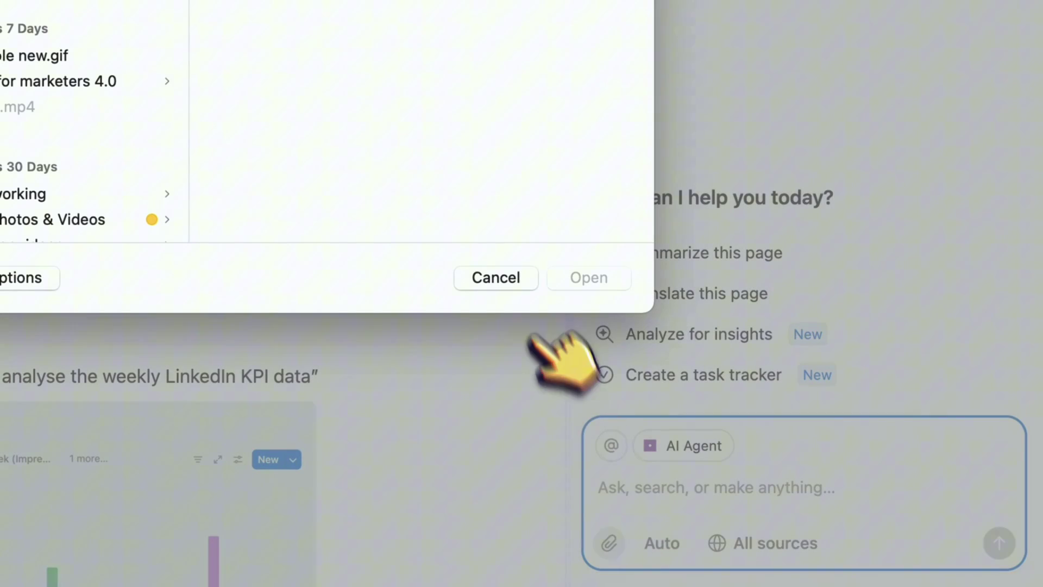
left_click(495, 274)
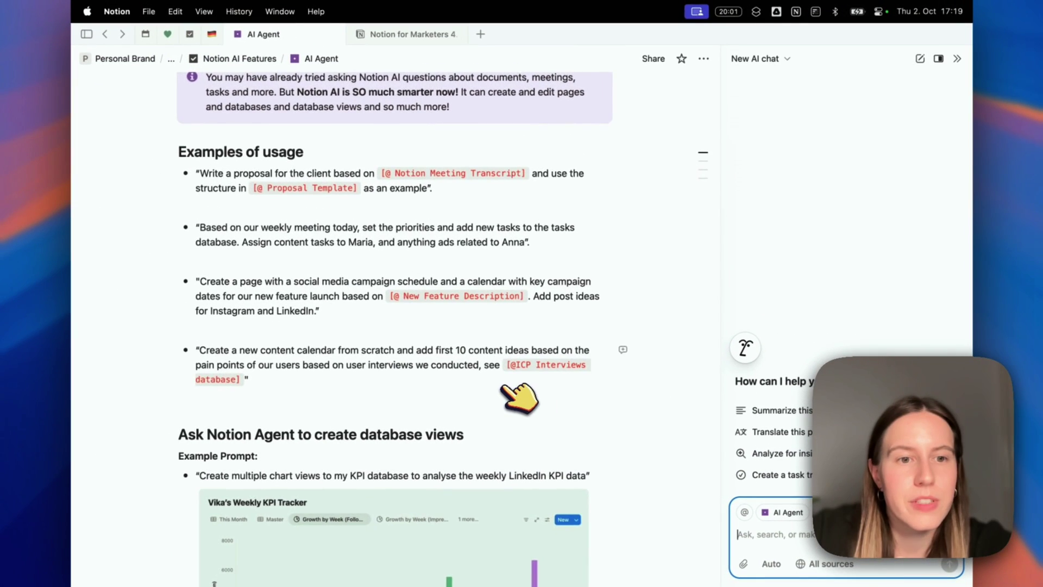
scroll(518, 394, "down", 4)
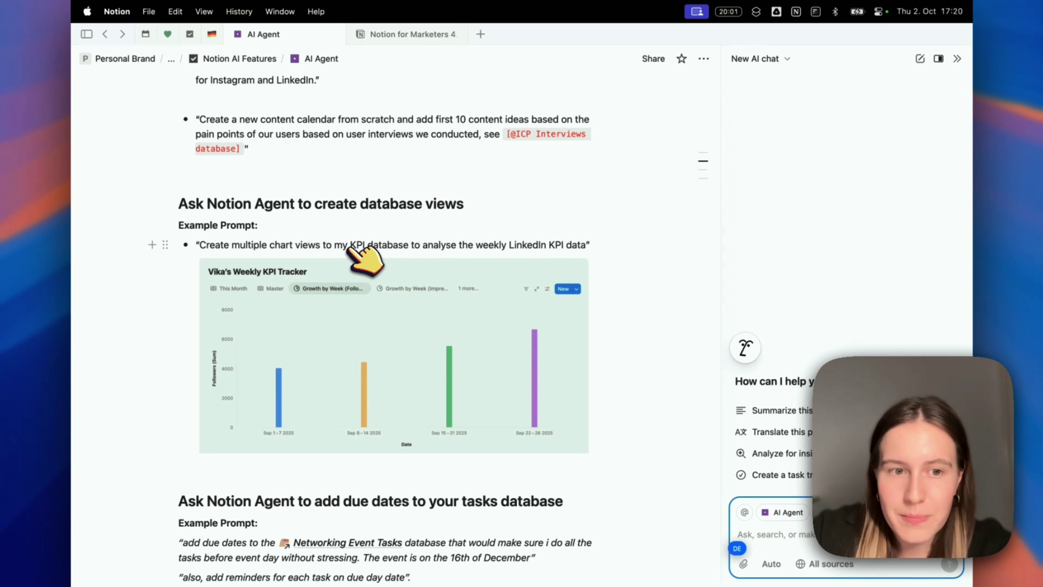
scroll(352, 248, "down", 1)
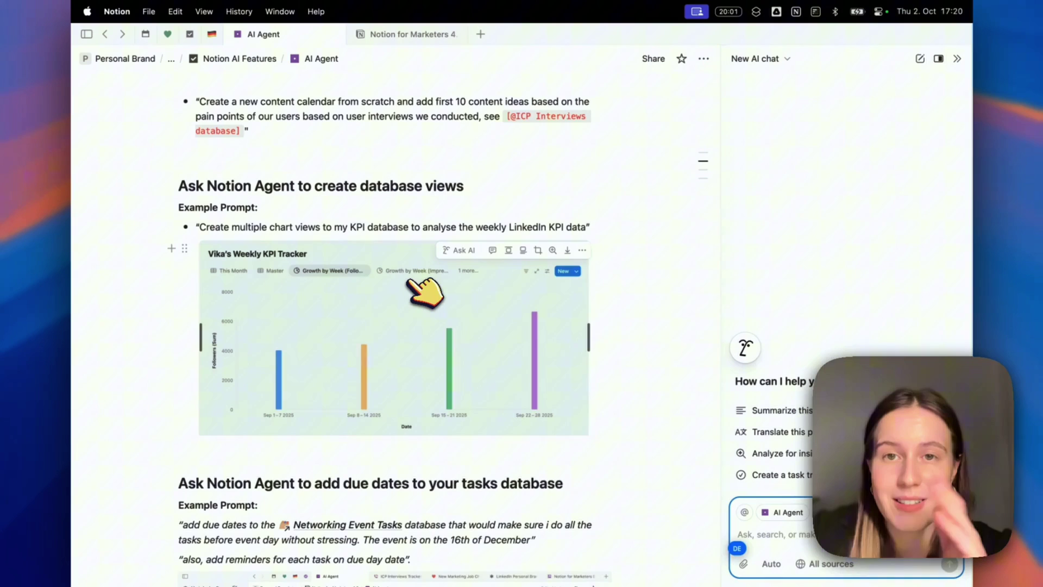
scroll(408, 280, "down", 2)
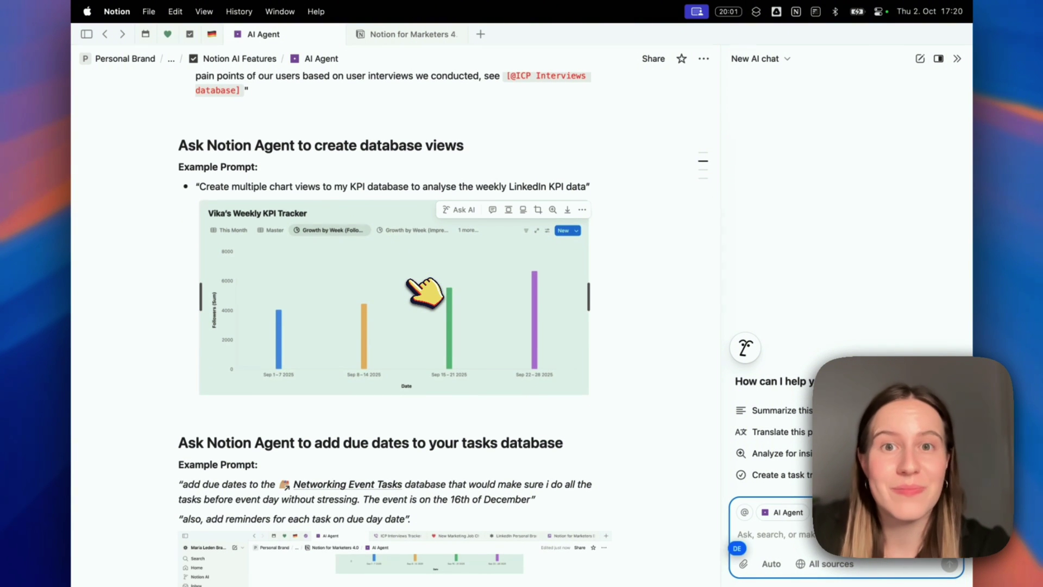
scroll(434, 299, "down", 6)
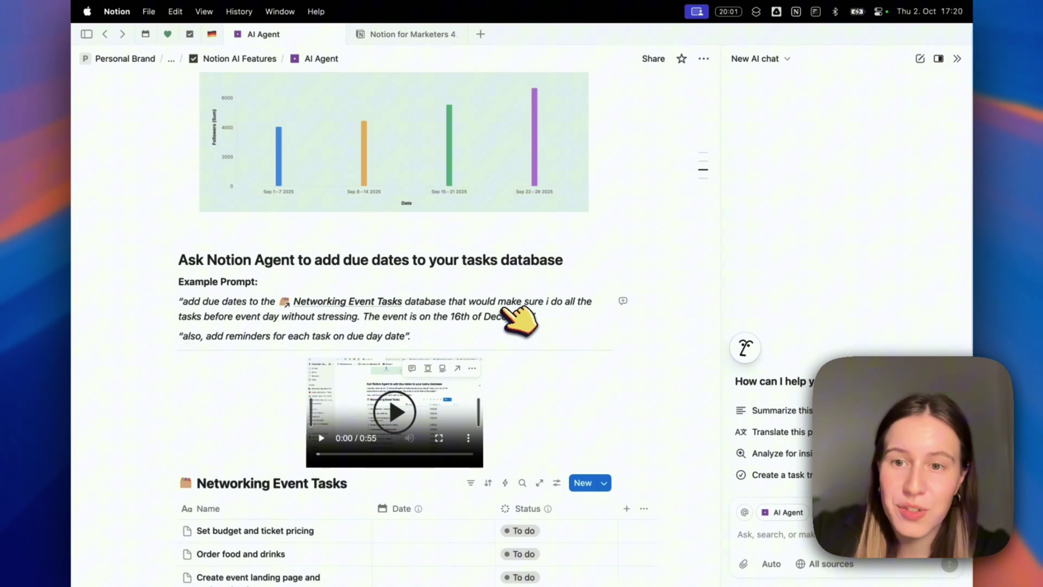
left_click(412, 336)
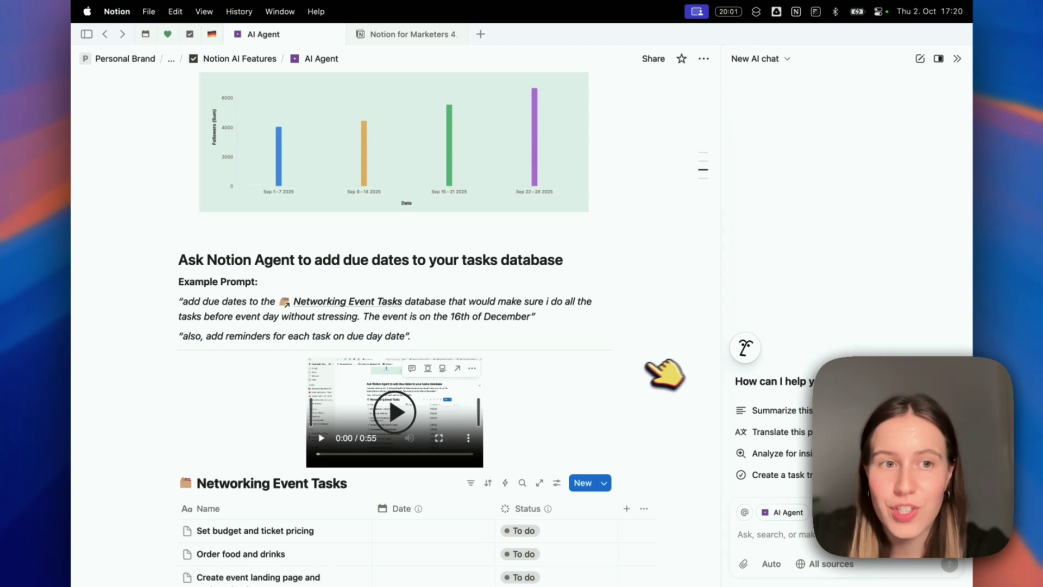
scroll(657, 375, "down", 6)
scroll(597, 364, "down", 2)
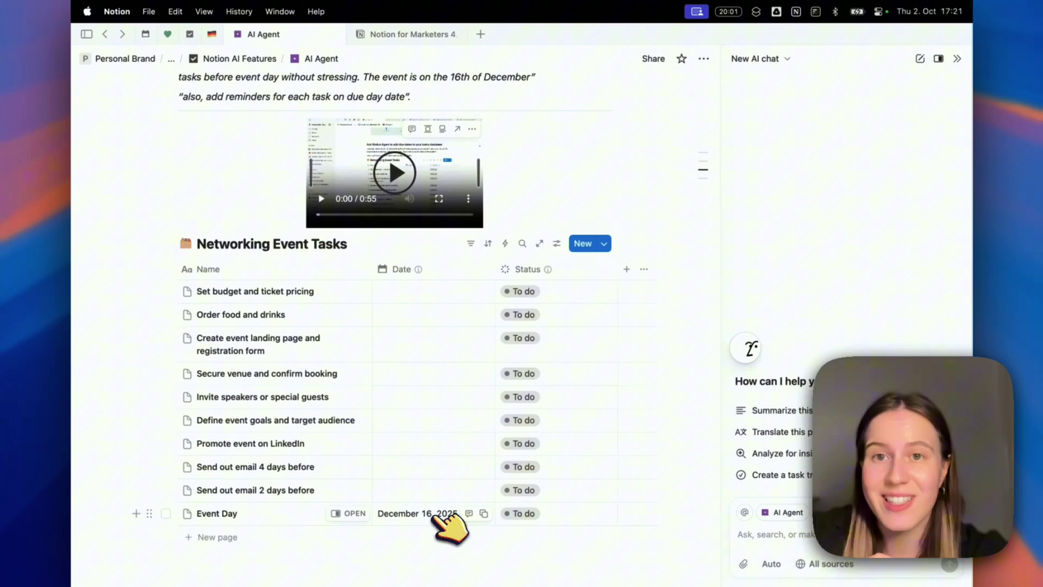
scroll(441, 489, "up", 2)
scroll(410, 345, "down", 3)
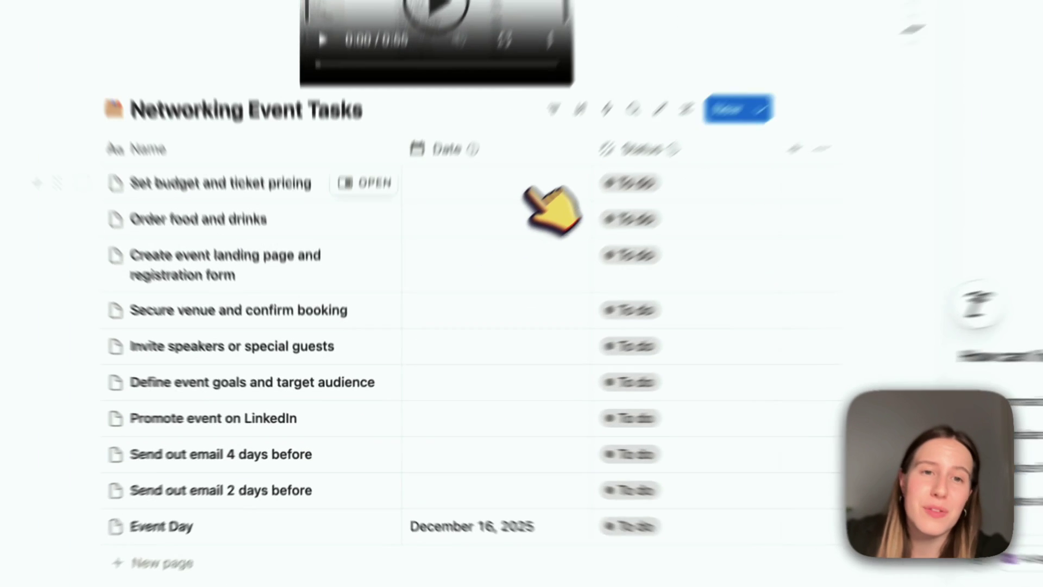
left_click(462, 273)
key("Escape")
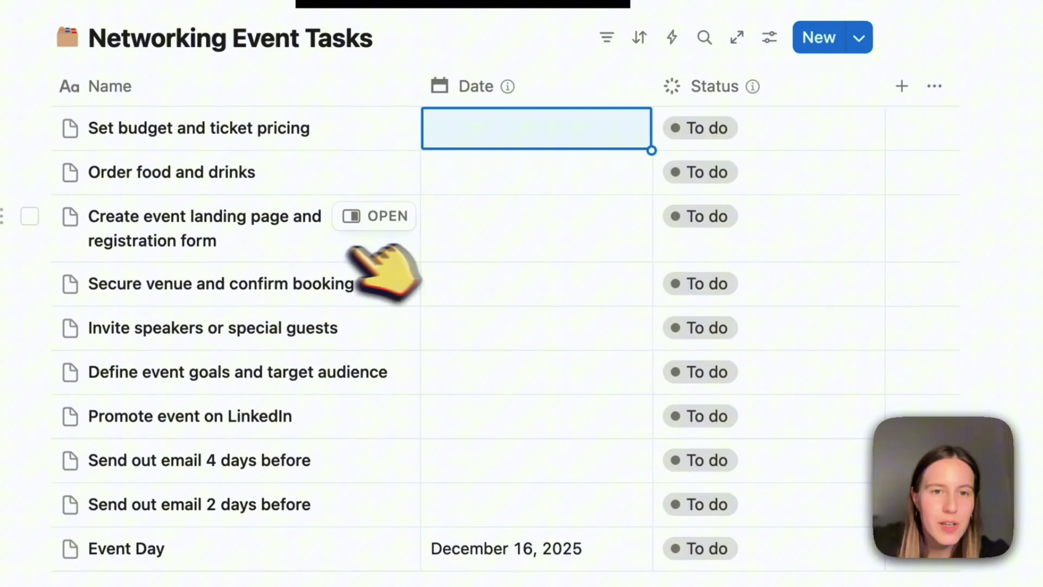
key("Return")
key("Escape")
key("Down")
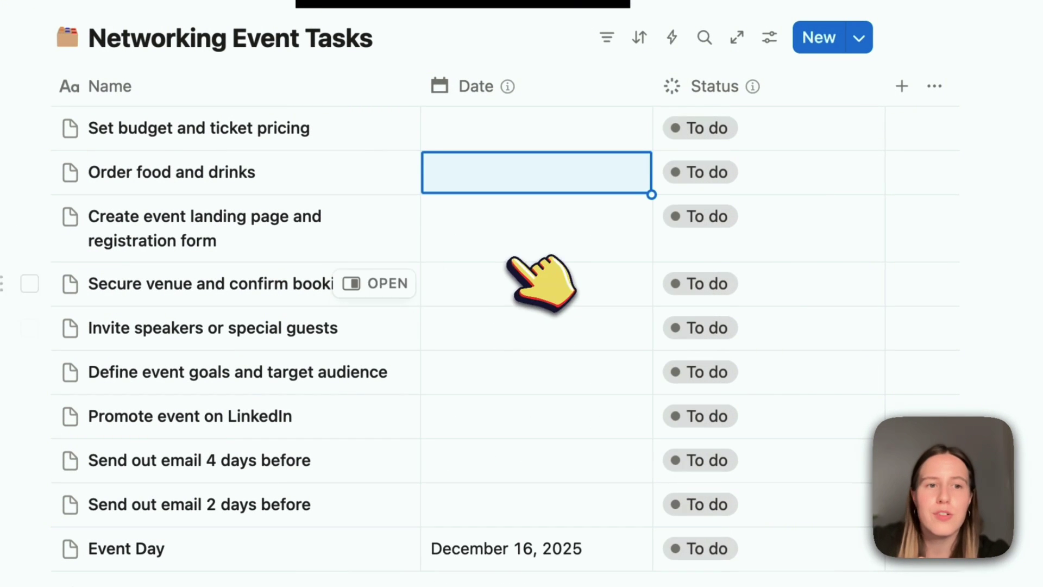
key("Return")
key("Escape")
key("Down")
key("Return")
key("Escape")
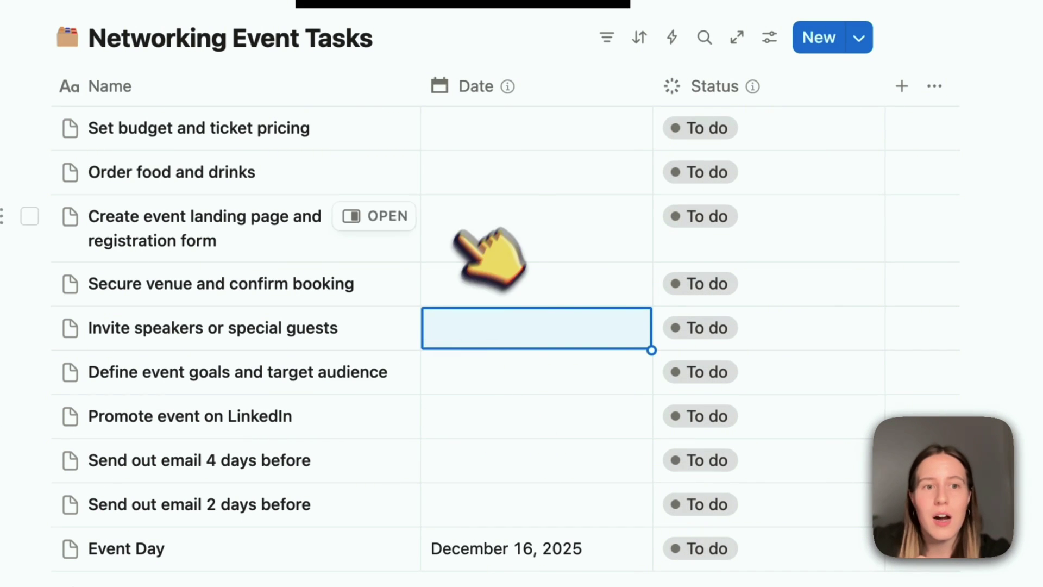
left_click(500, 184)
key("Escape")
key("Down")
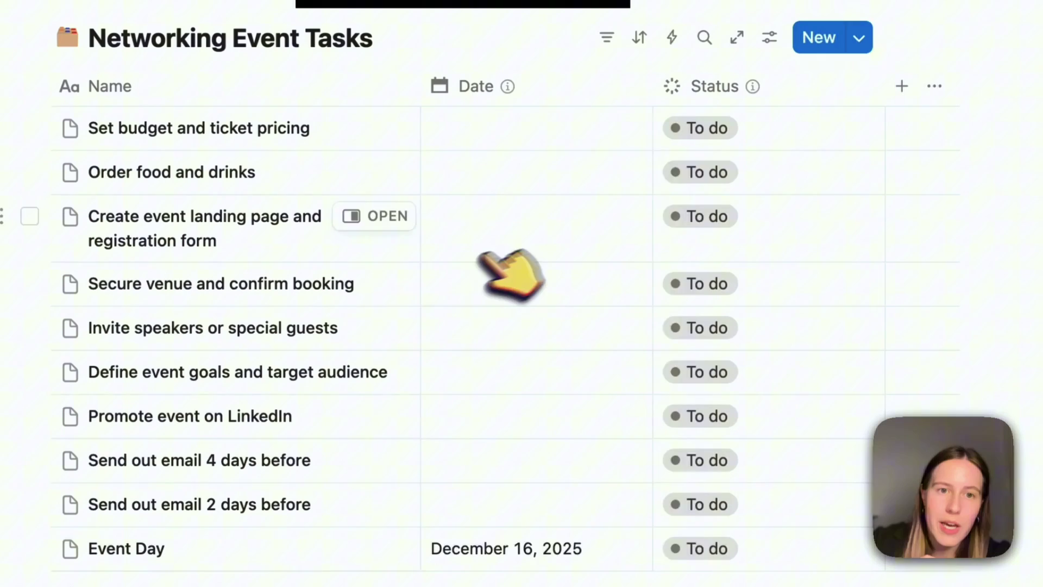
key("Return")
key("Escape")
scroll(407, 467, "up", 5)
scroll(394, 486, "down", 6)
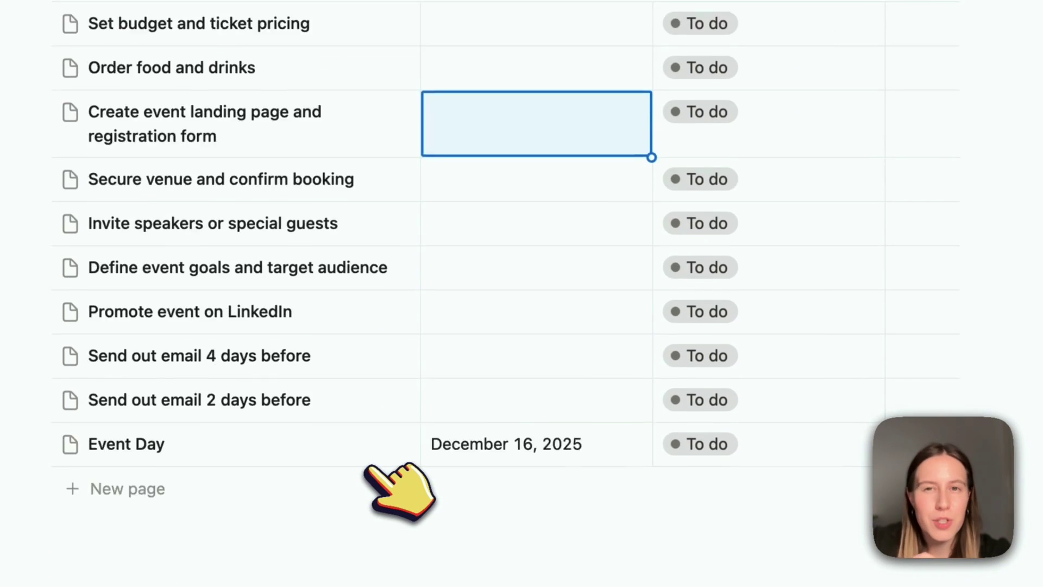
scroll(394, 486, "up", 2)
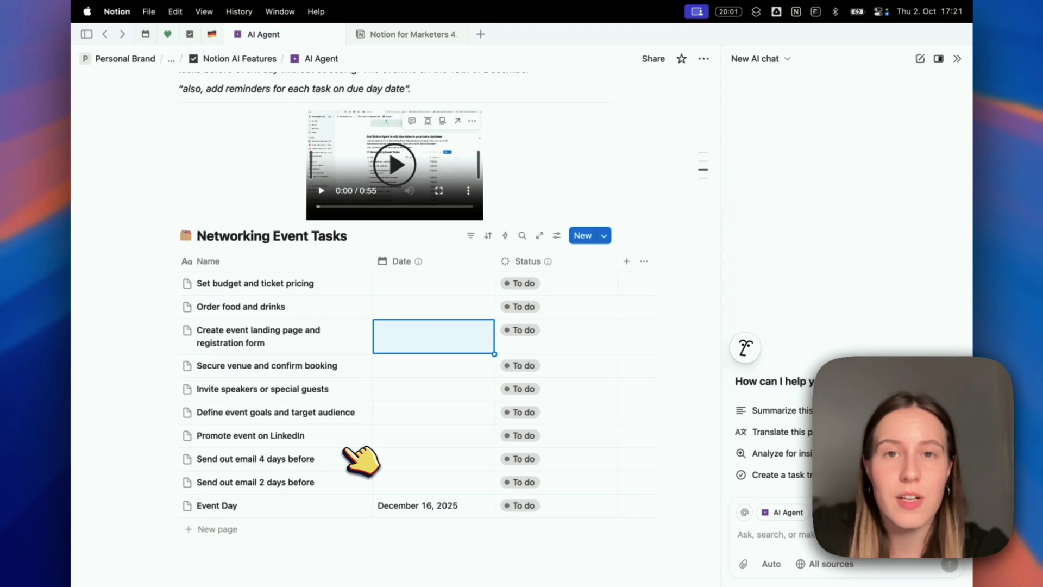
scroll(362, 459, "up", 5)
scroll(419, 356, "down", 6)
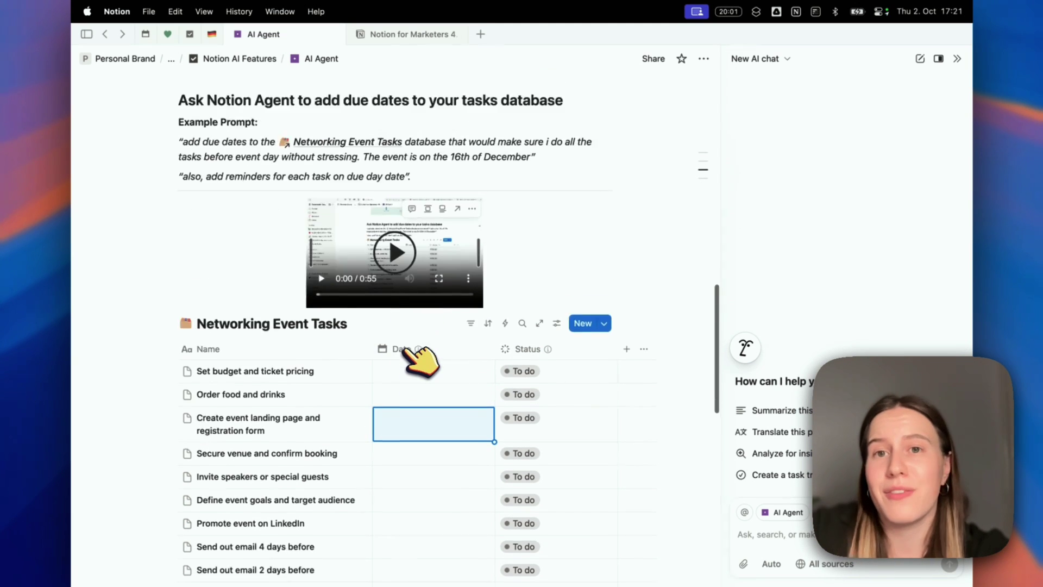
scroll(421, 362, "up", 9)
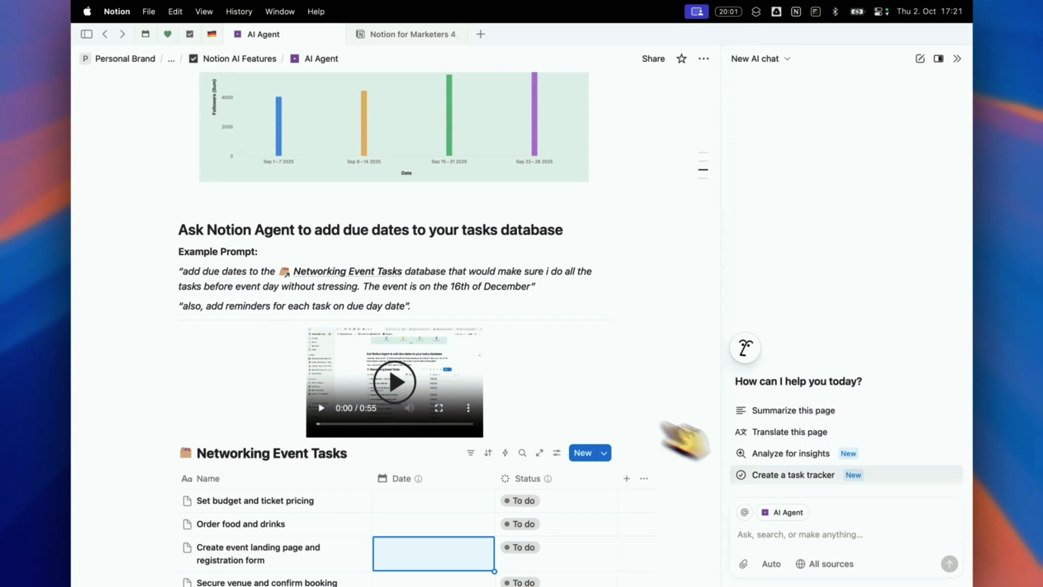
Select the example due-date prompt paragraph and paste it into the AI chat.
left_click_drag(264, 281, 267, 281)
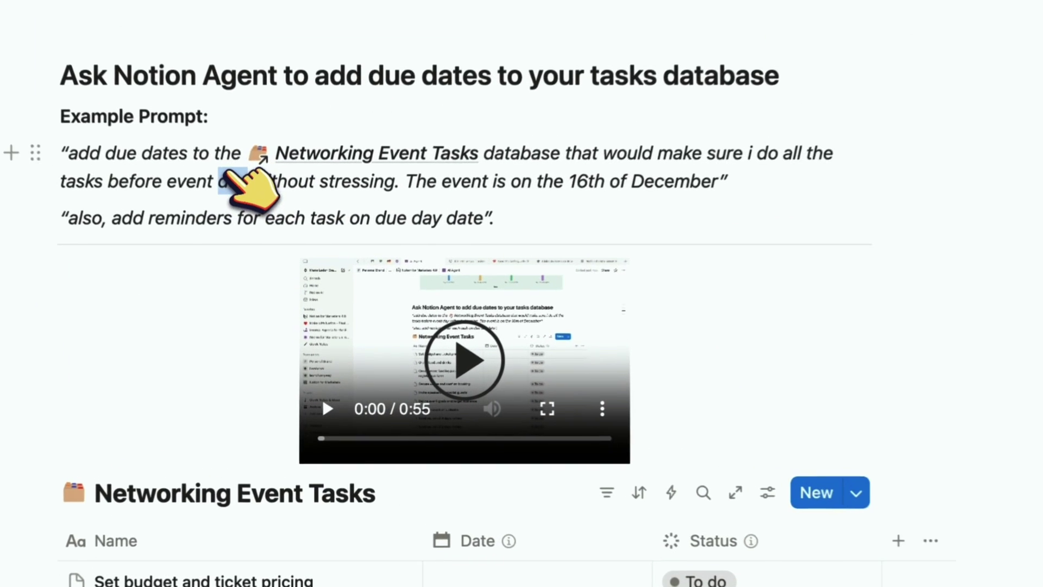
triple_click(226, 173)
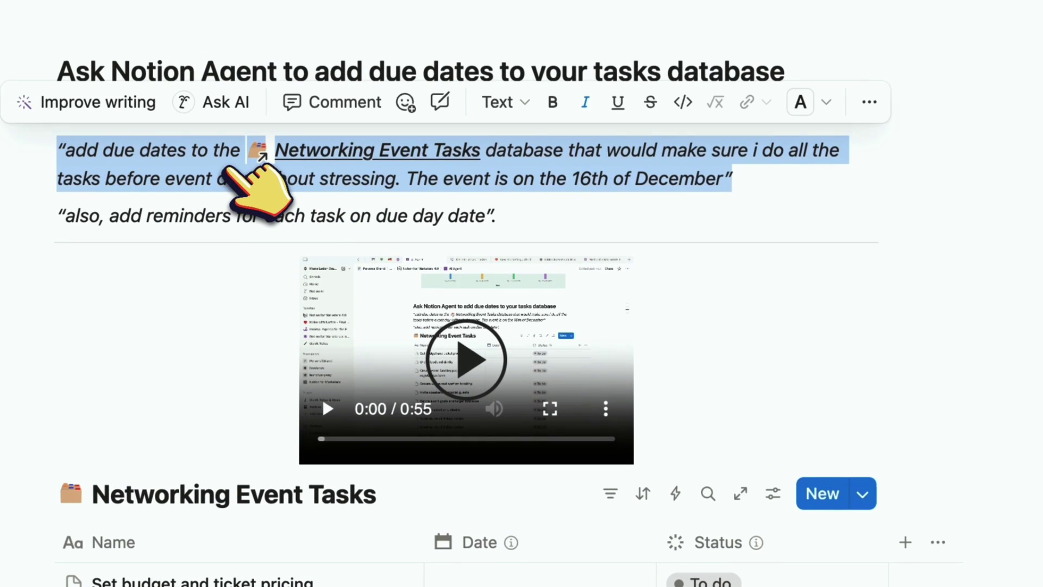
type("\"add due dates to the Networking Event Tasks database that would make sure i do all the tasks before event day without stressing. The event is on the 16th of December\"")
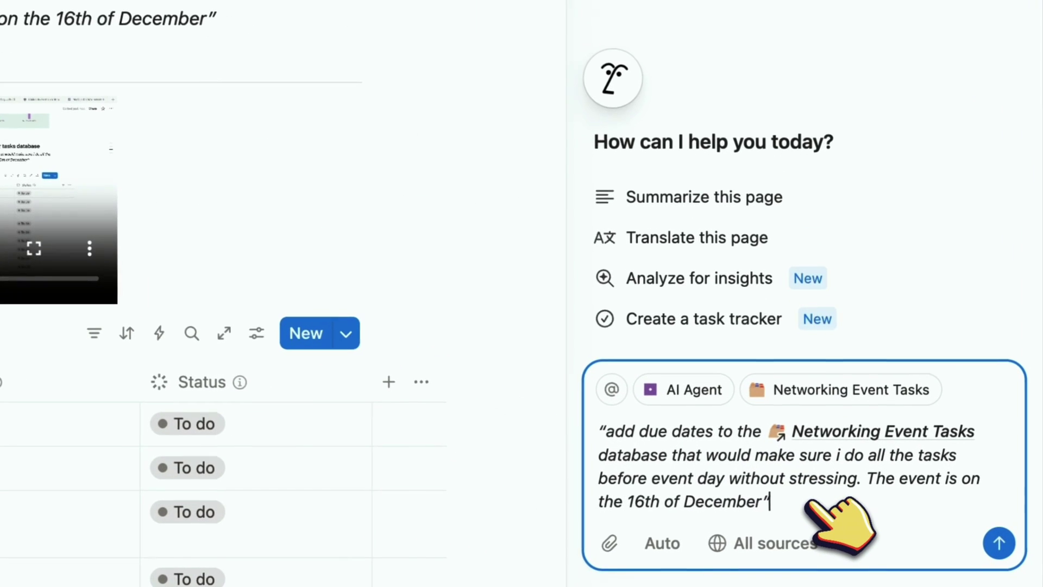
Send the due-date prompt so the Agent fills task dates from October 15 to December 16.
key("Return")
scroll(492, 369, "down", 10)
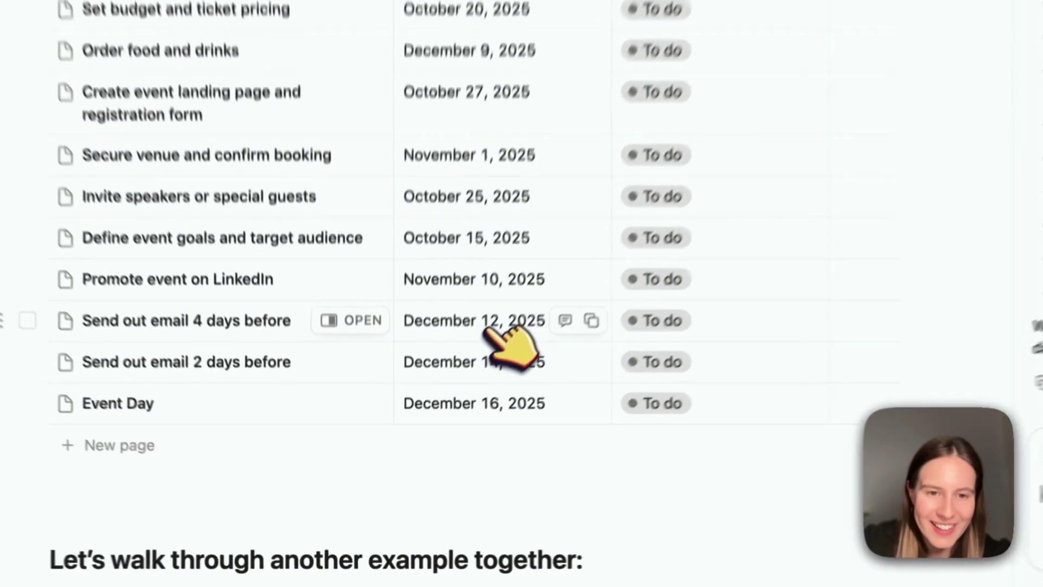
Sort Networking Event Tasks by Date ascending and save the sort for everyone.
left_click(422, 438)
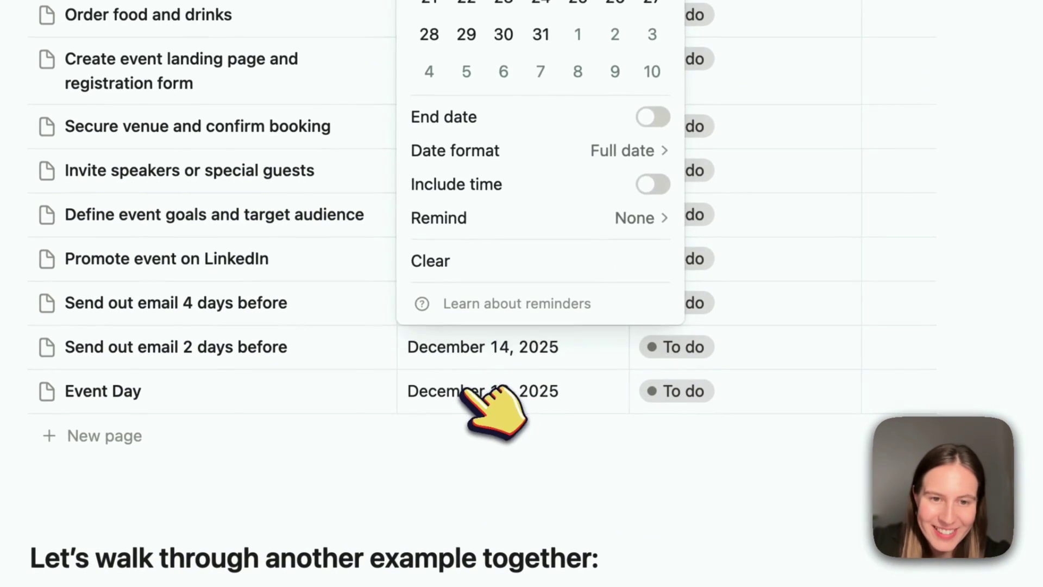
key("Escape")
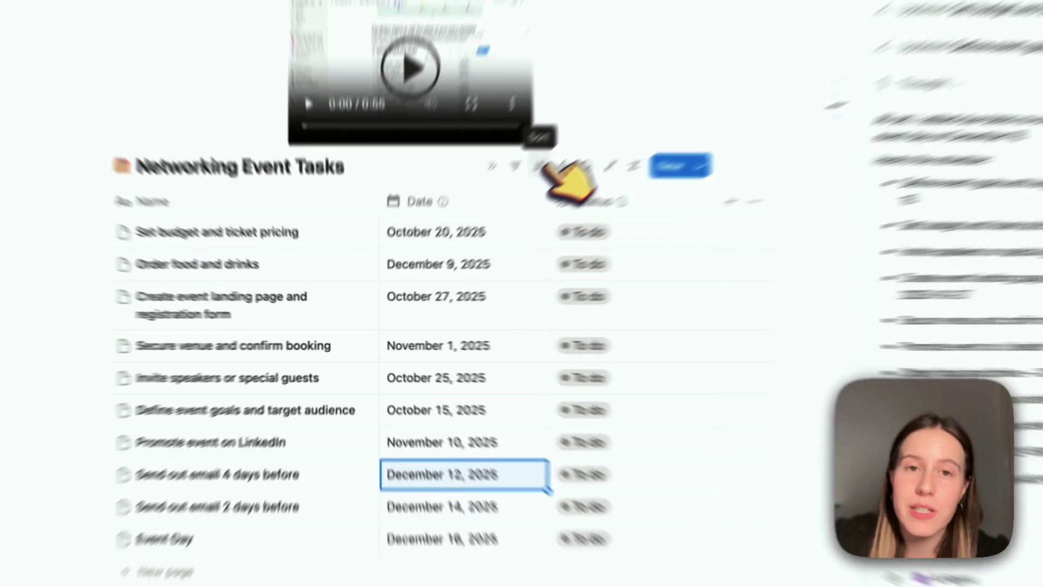
left_click(485, 213)
left_click(512, 283)
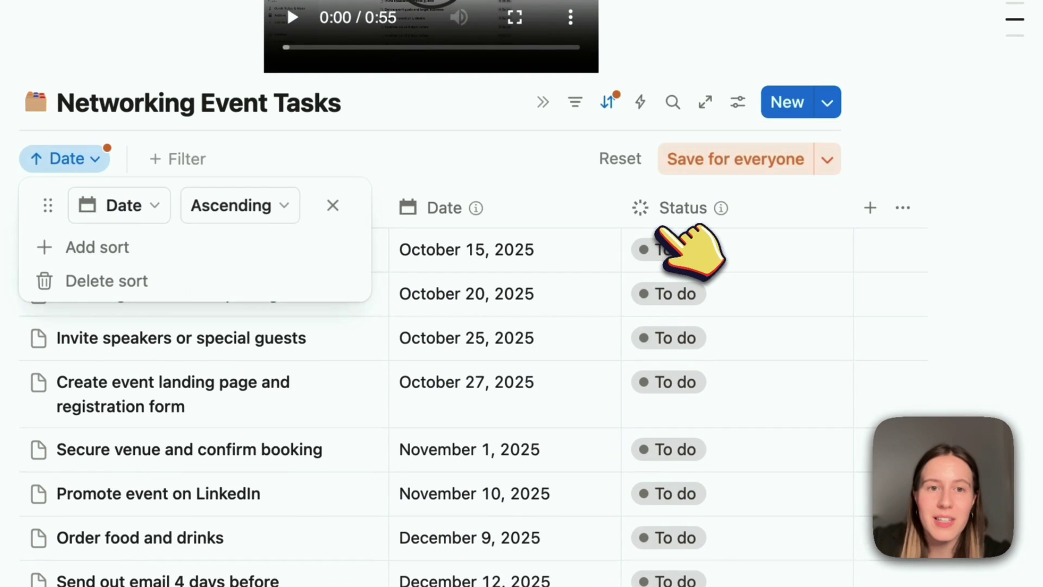
left_click(683, 160)
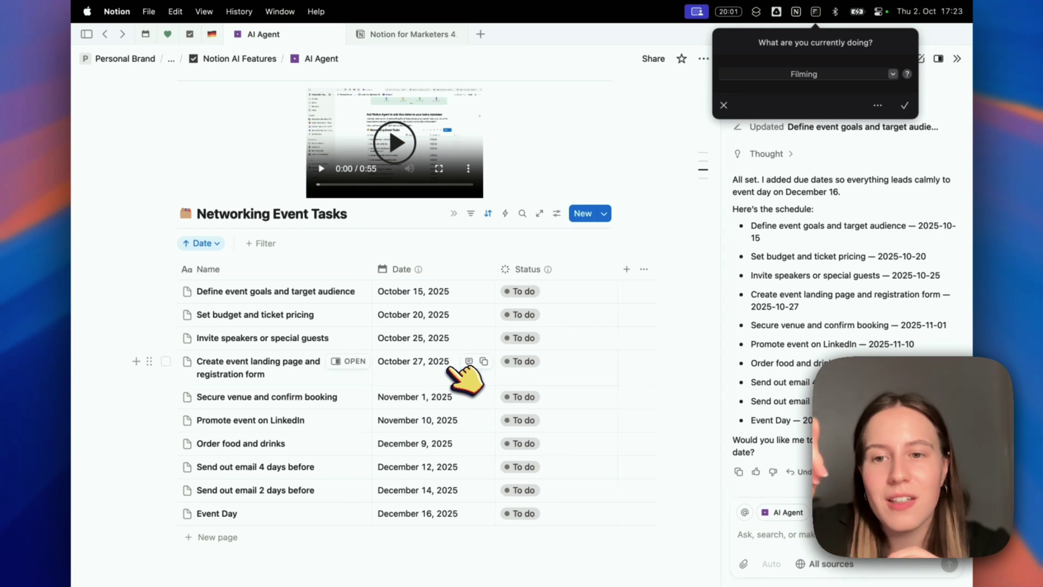
scroll(464, 378, "down", 4)
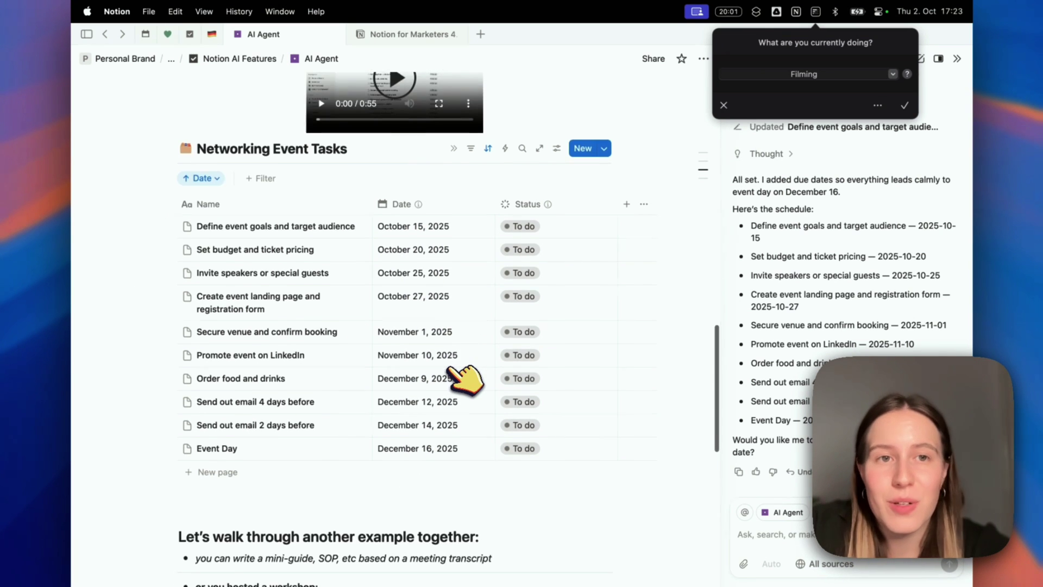
scroll(465, 378, "up", 5)
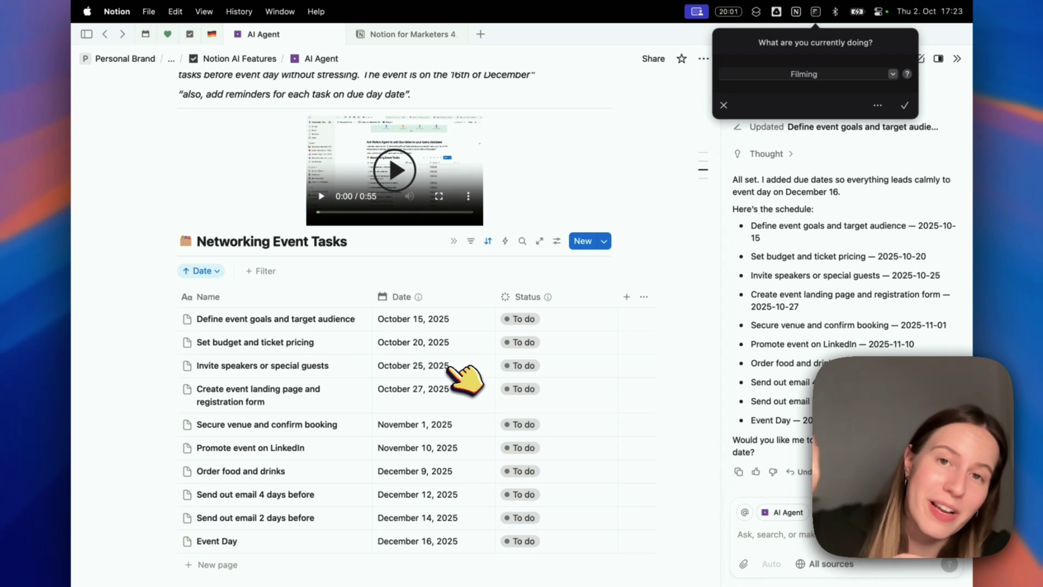
scroll(465, 377, "up", 4)
scroll(462, 375, "down", 2)
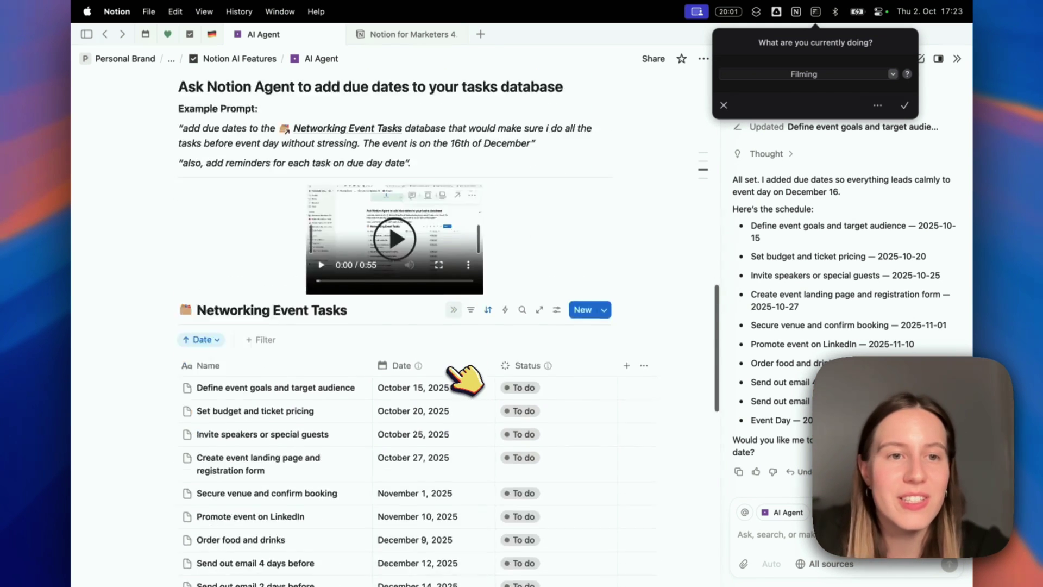
scroll(465, 377, "up", 2)
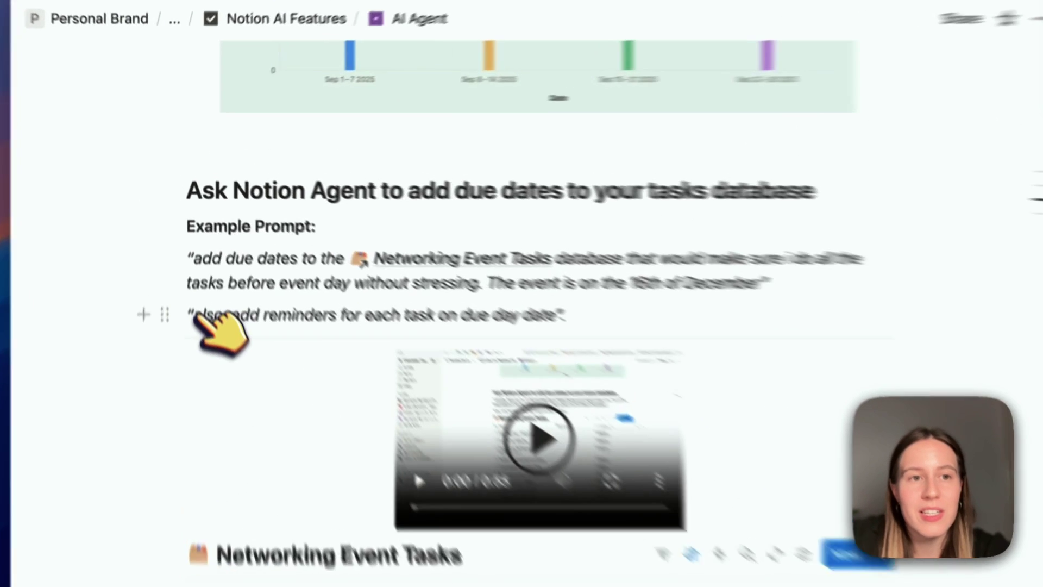
left_click_drag(189, 240, 402, 244)
key("ctrl+c")
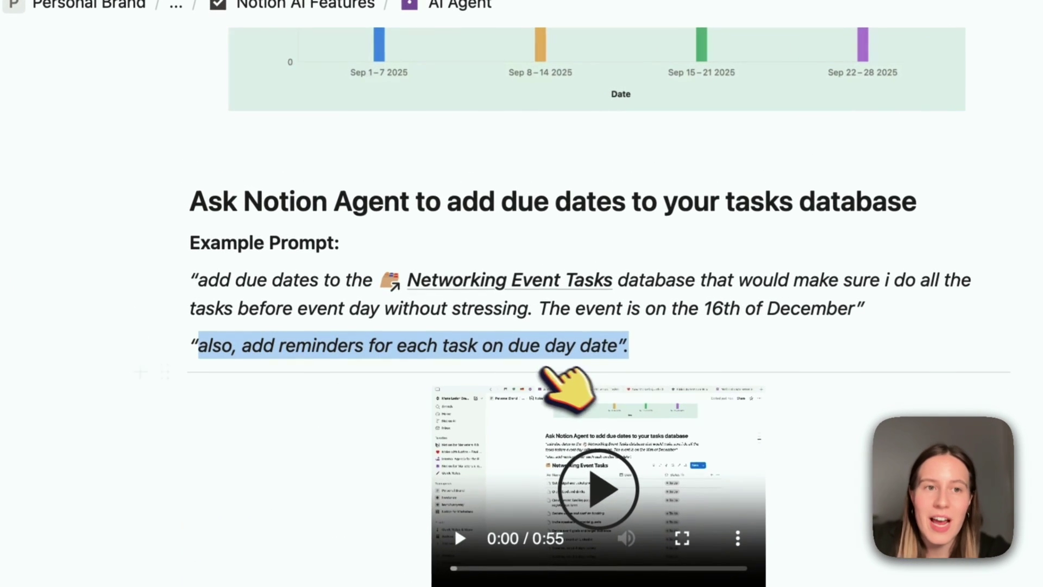
scroll(636, 356, "down", 3)
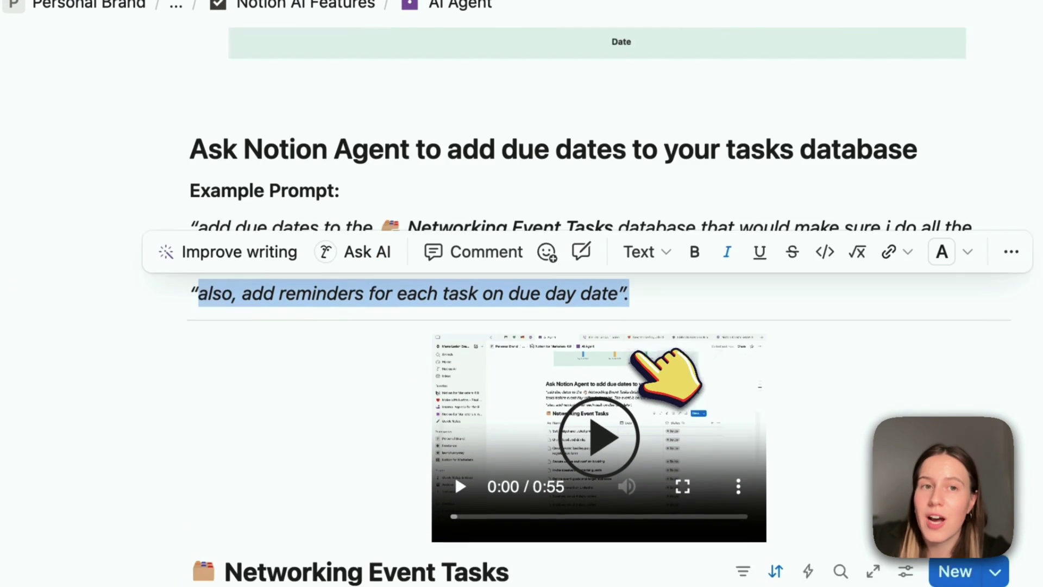
scroll(635, 353, "down", 2)
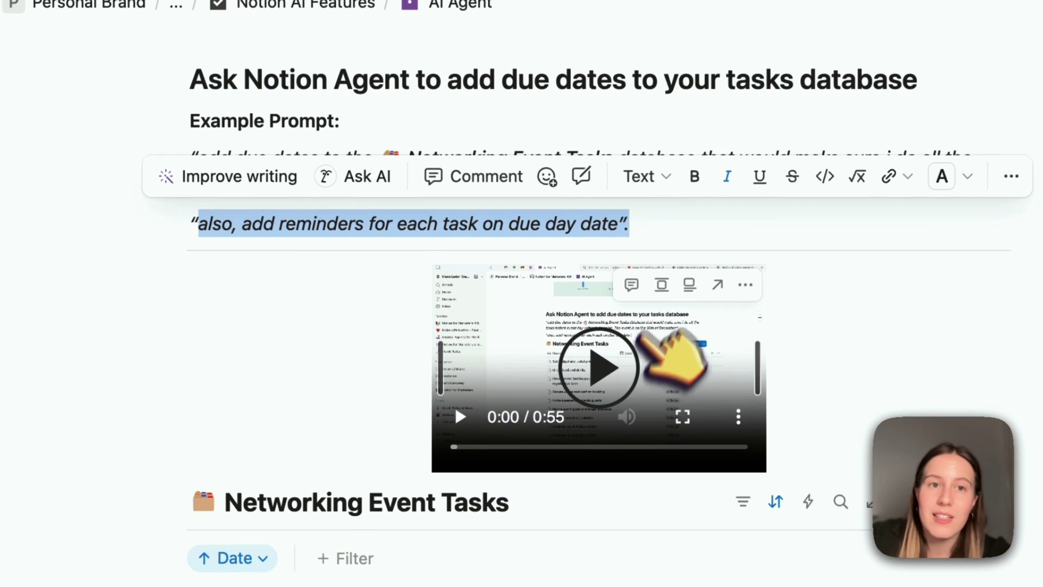
scroll(434, 185, "down", 2)
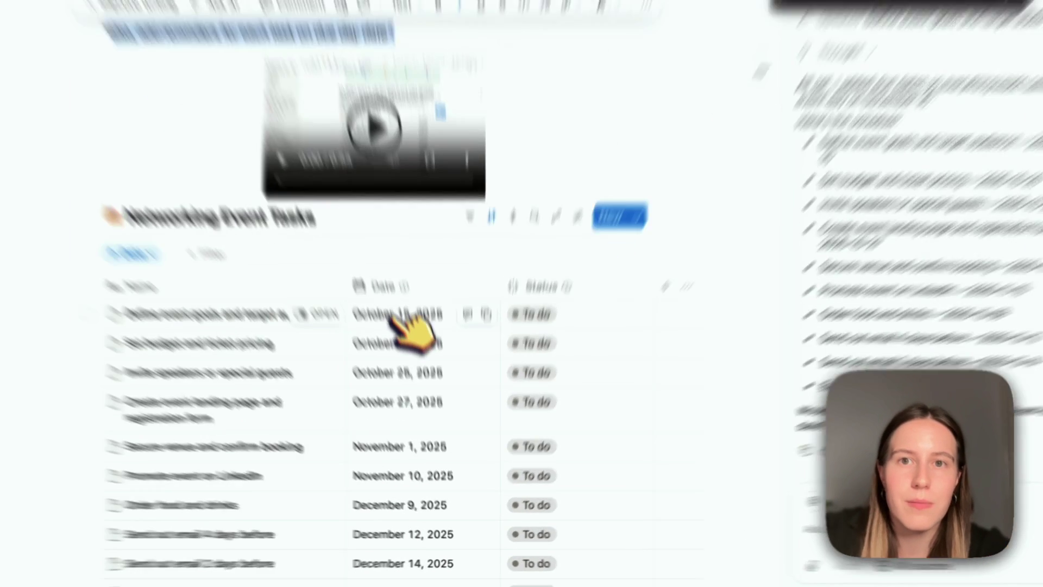
Give the October 15 task date an 'On day of event' reminder.
left_click(423, 363)
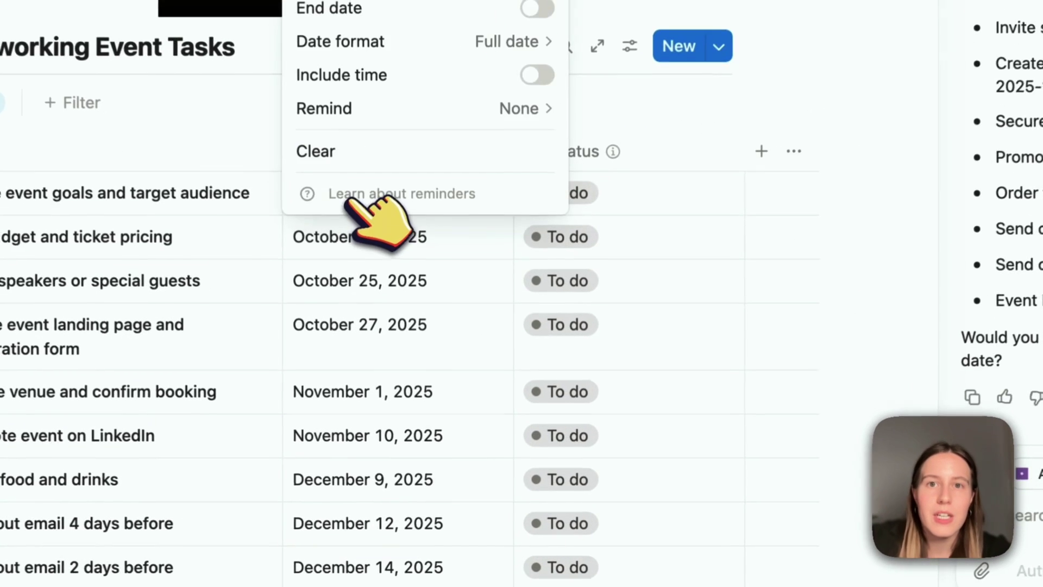
mouse_move(398, 115)
left_click(673, 141)
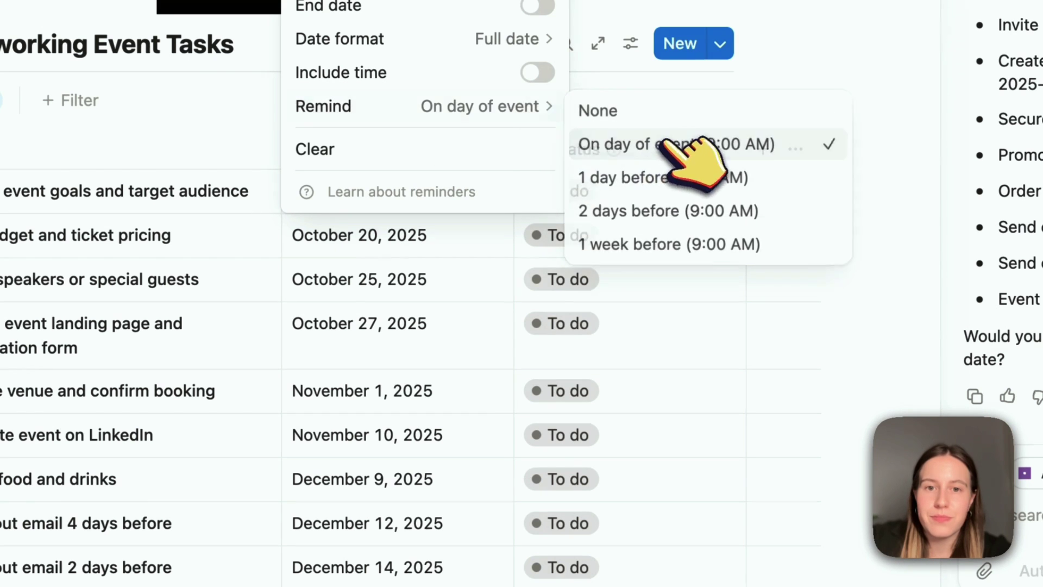
key("Escape")
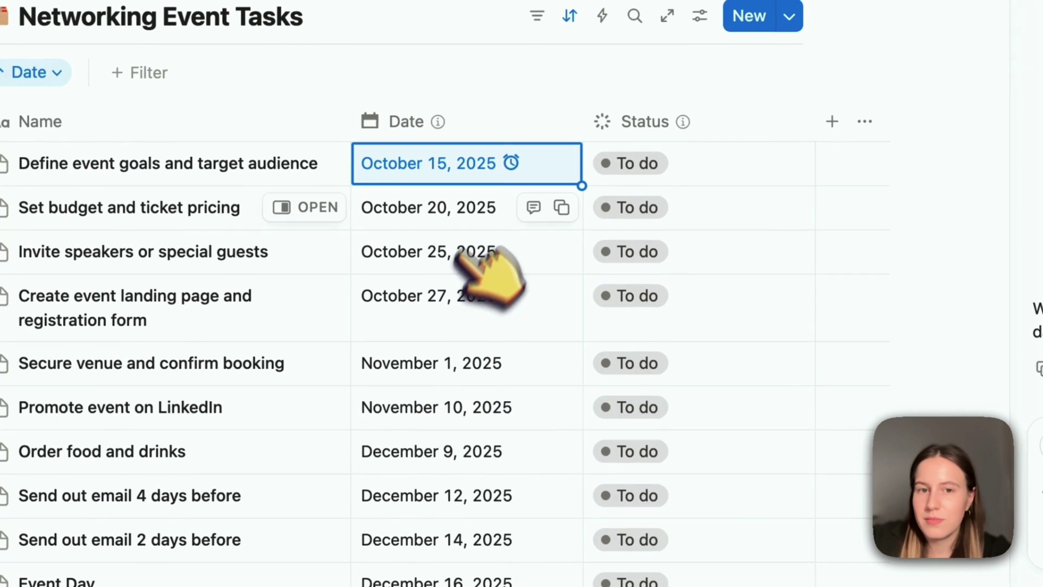
left_click(478, 163)
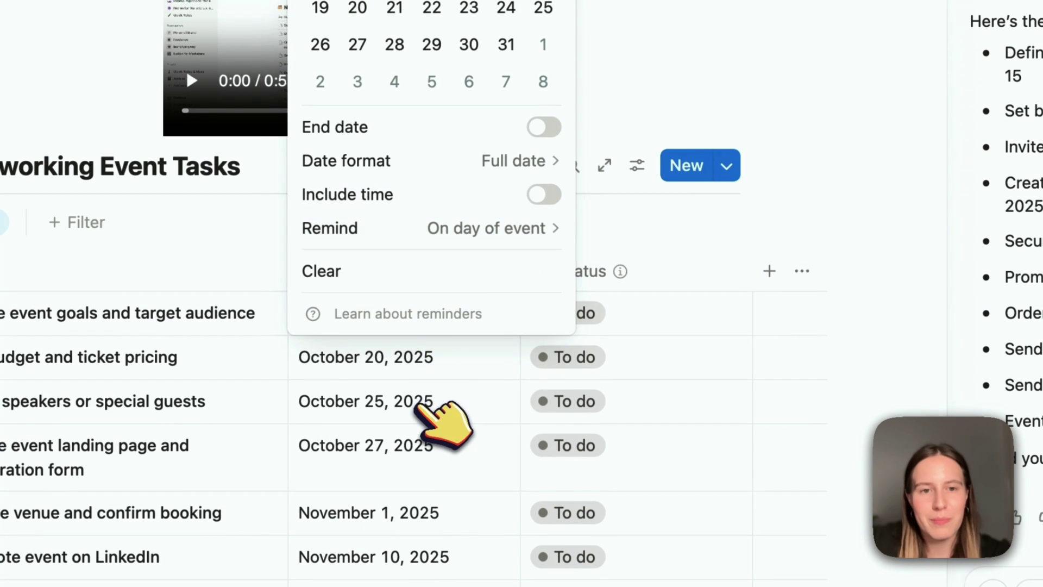
key("Escape")
Give the October 20 budget task date an 'On day of event' reminder.
left_click(421, 372)
left_click(381, 366)
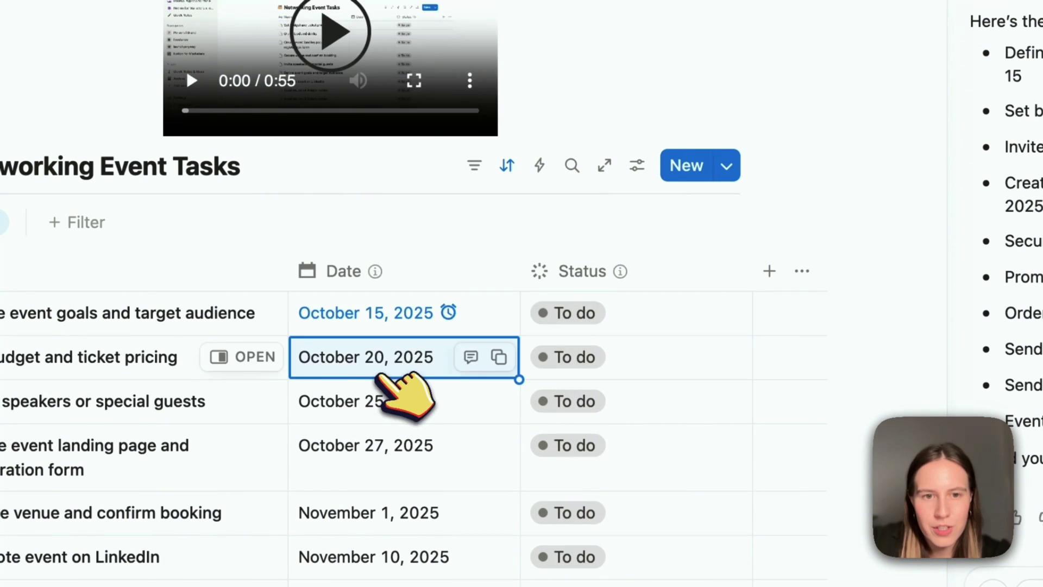
left_click(381, 365)
mouse_move(443, 265)
left_click(660, 309)
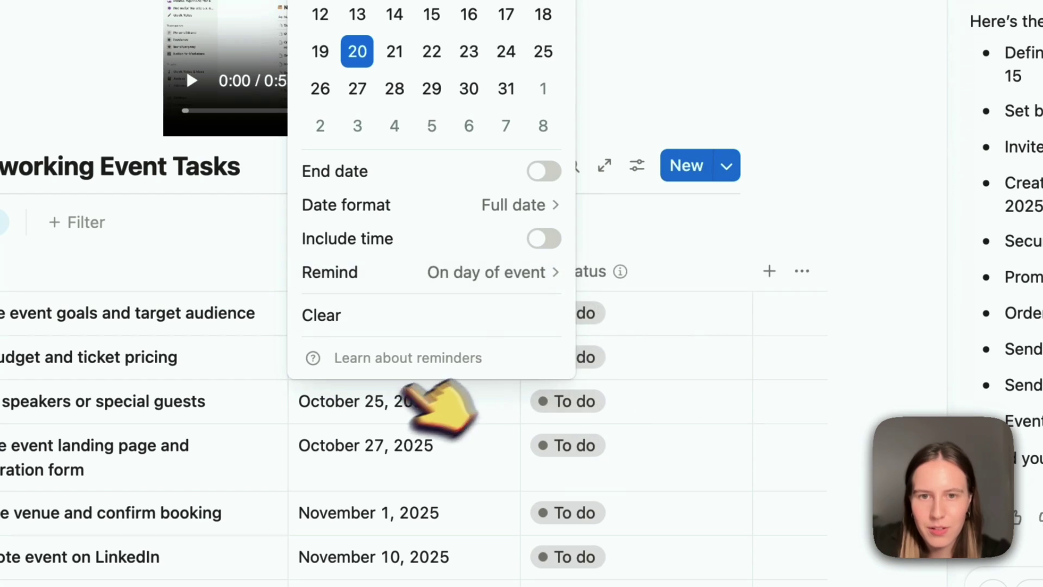
key("Escape")
left_click(383, 396)
key("Escape")
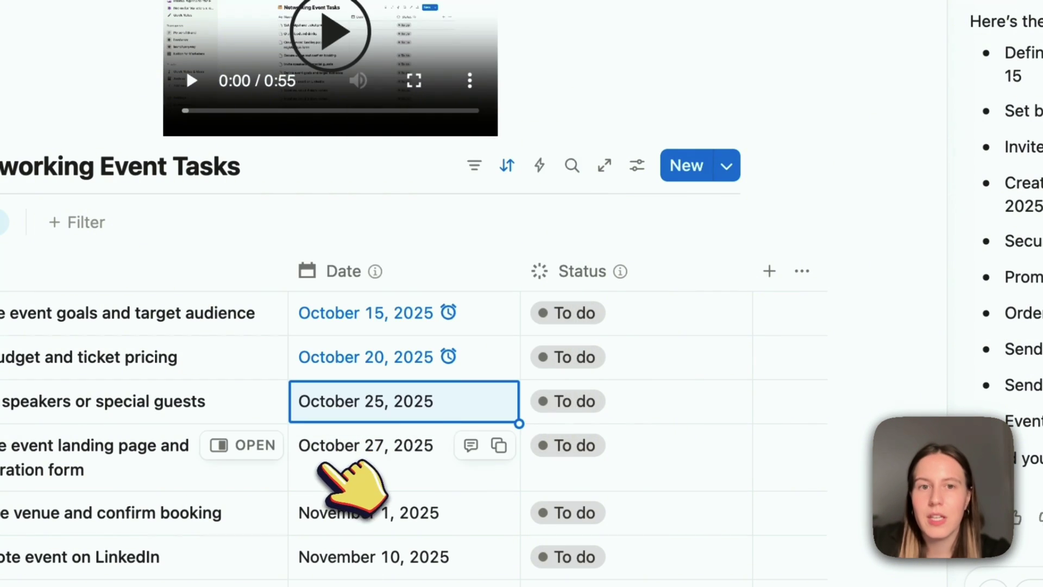
Ask the AI Agent to add a reminder on the due day for each task.
scroll(433, 277, "down", 5)
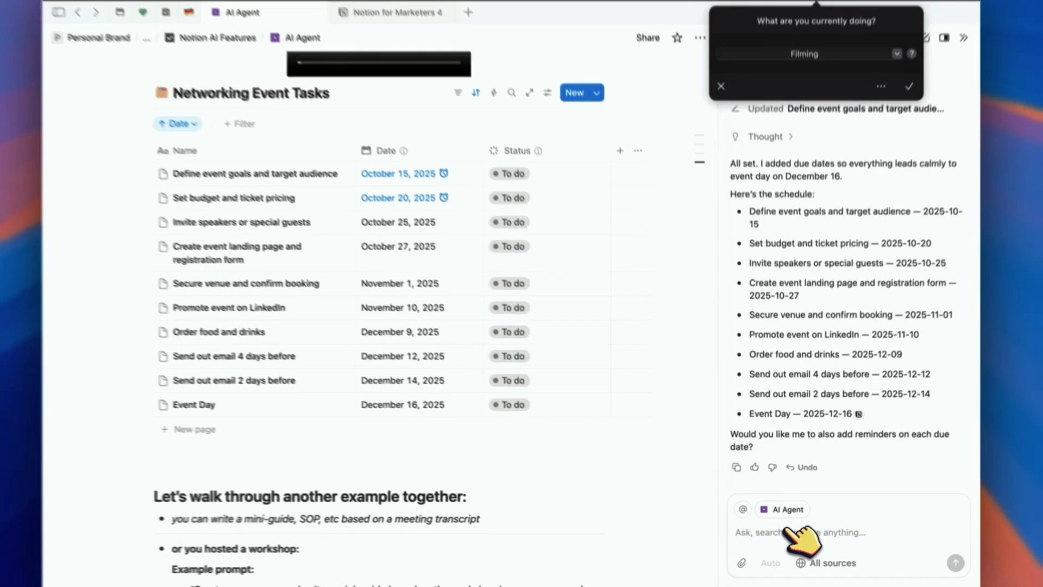
key("ctrl+v")
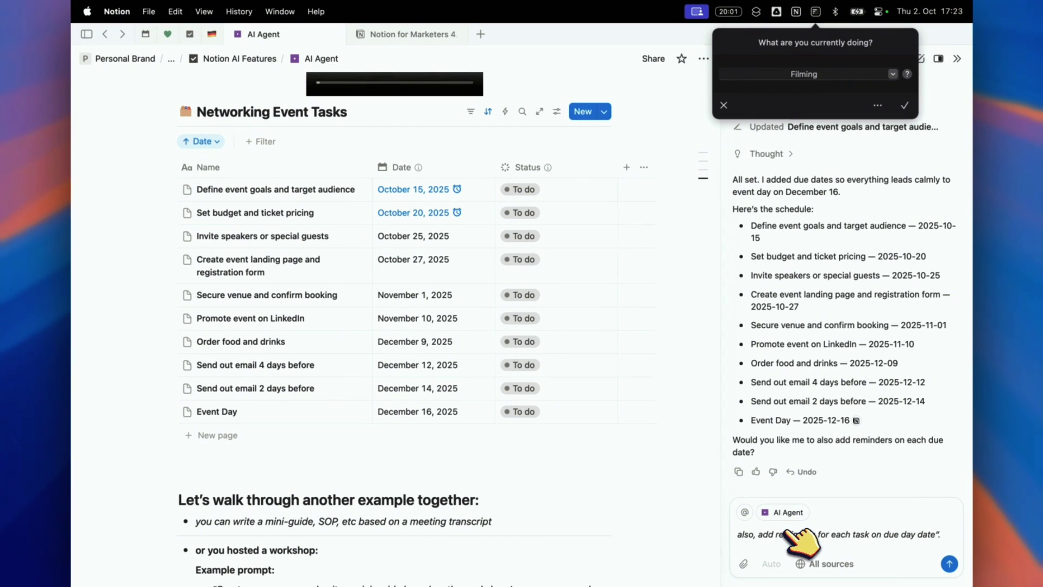
key("Return")
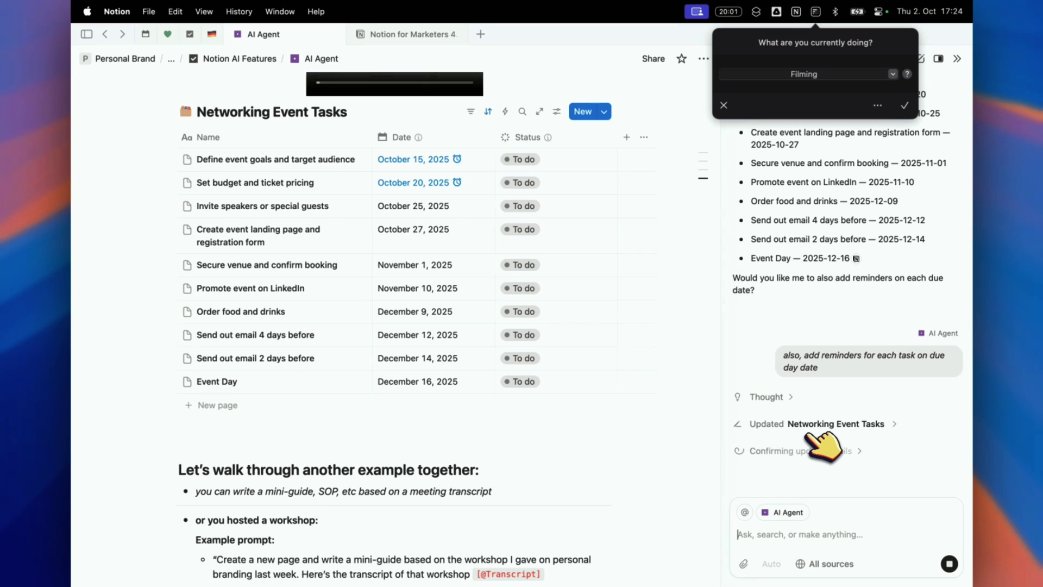
Spot-check the reminders on the October 27, October 25 and December 9 dates.
left_click(436, 224)
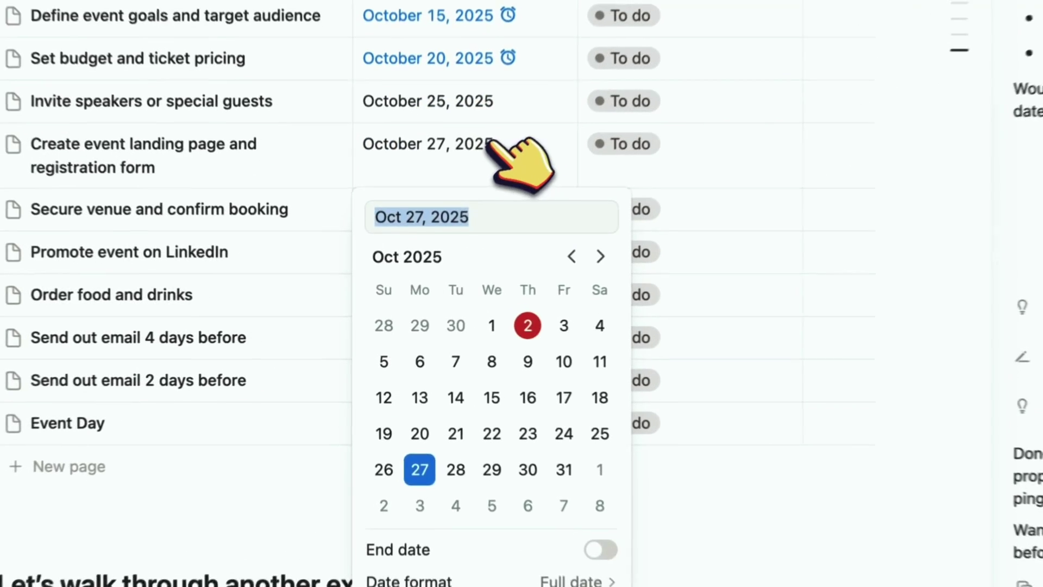
key("Escape")
left_click(473, 98)
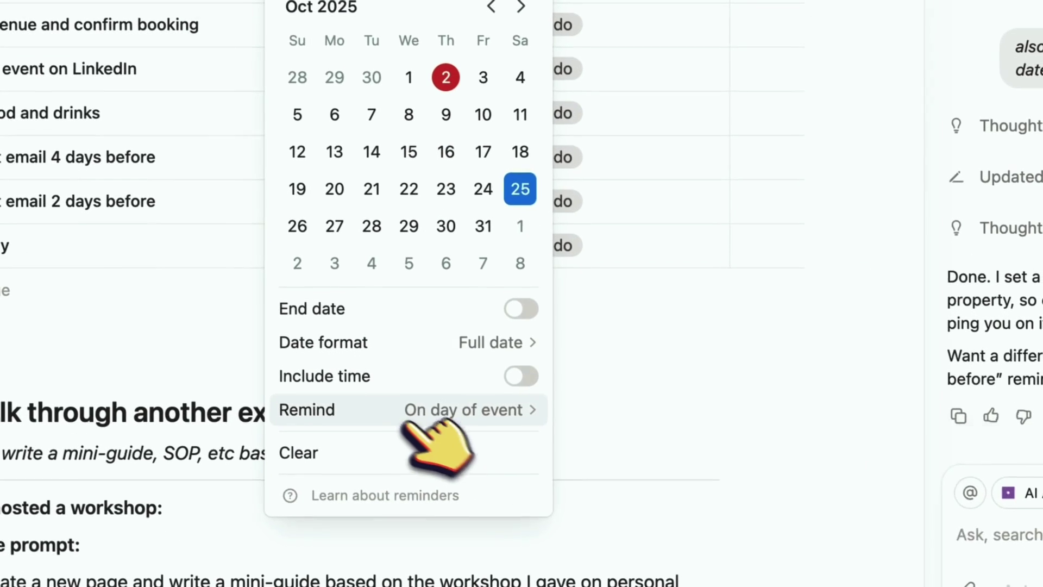
key("Escape")
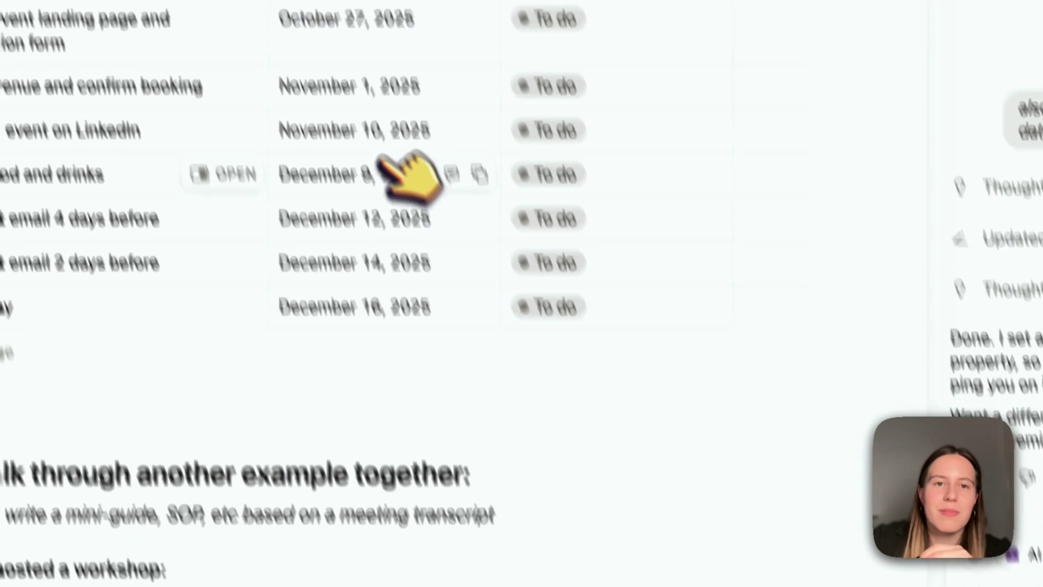
left_click(392, 106)
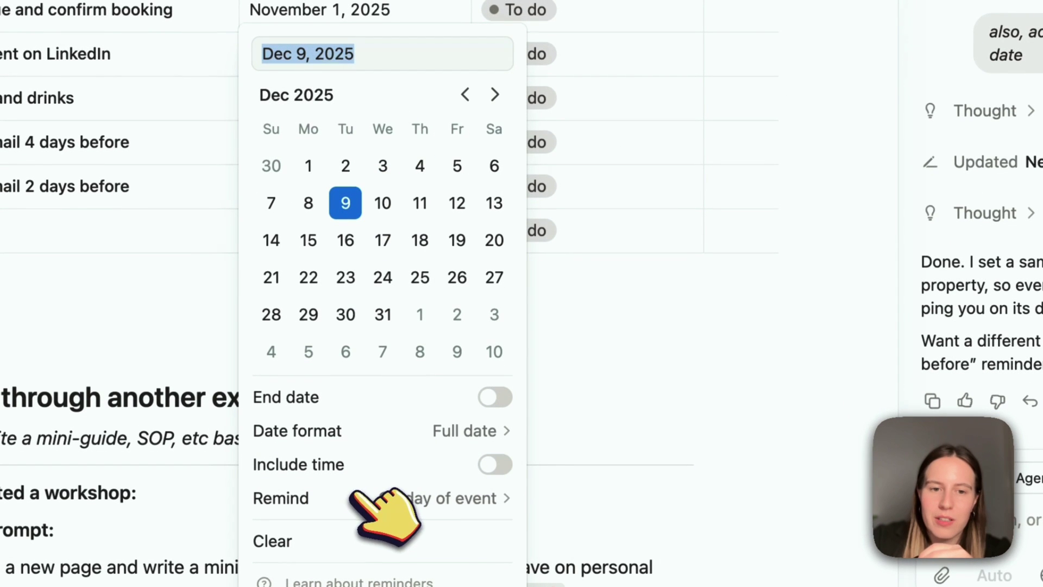
key("Escape")
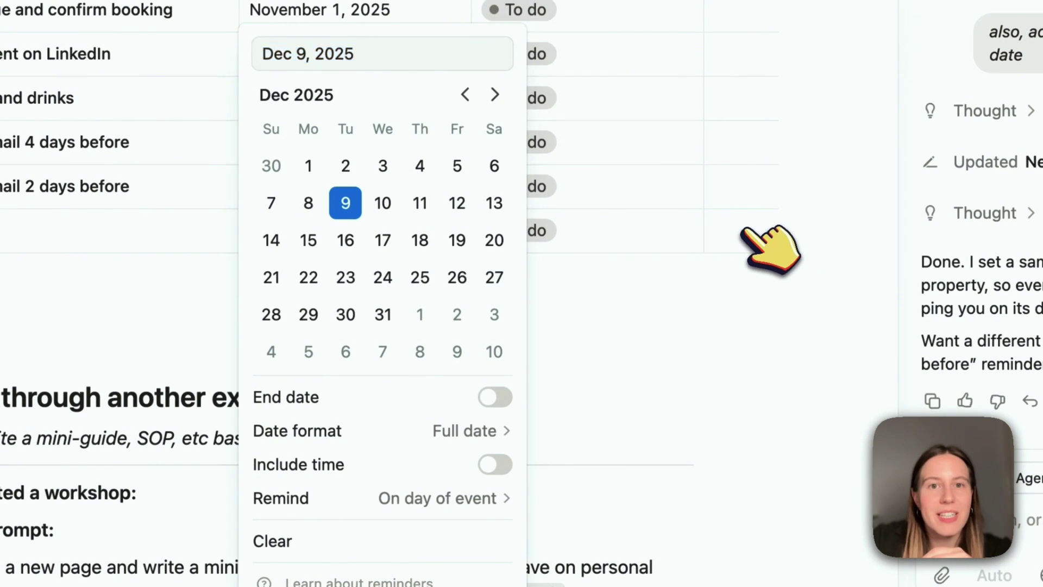
scroll(440, 220, "down", 2)
scroll(440, 220, "down", 5)
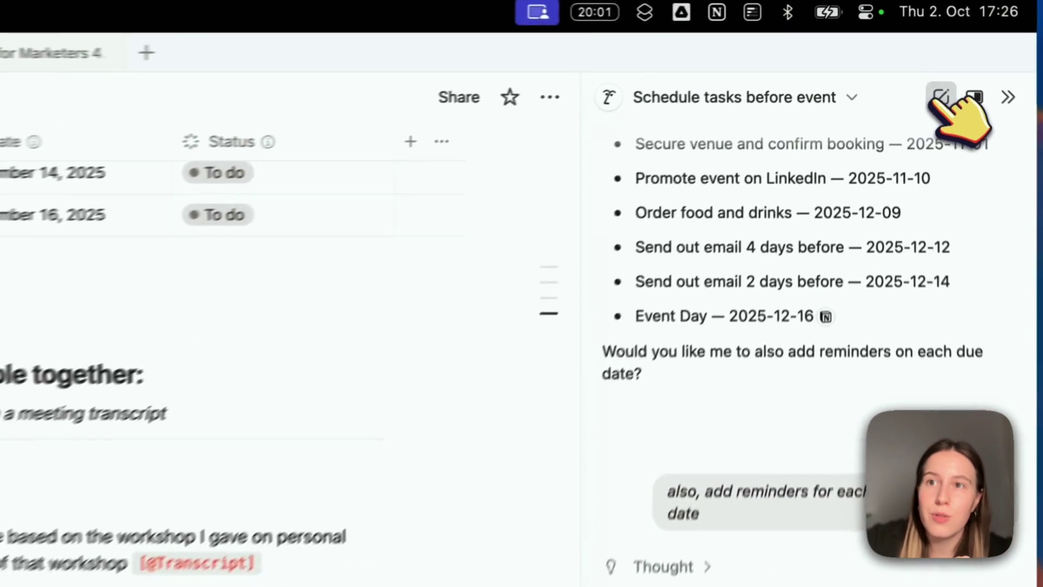
In a new AI chat, paste the prompt's first sentence, linking the Transcript Workshop Personal Branding page.
left_click(920, 58)
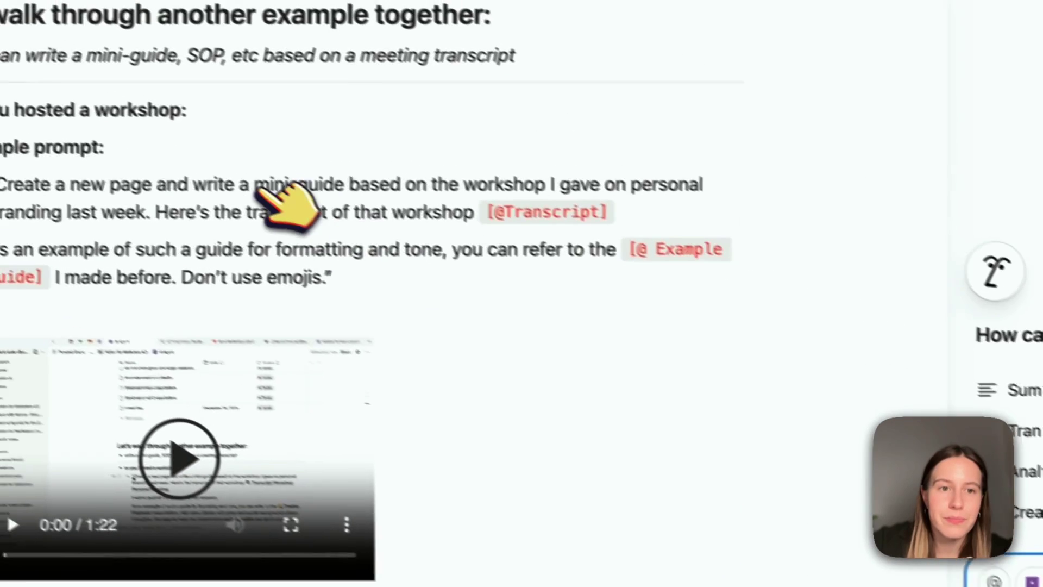
triple_click(276, 196)
key("super+c")
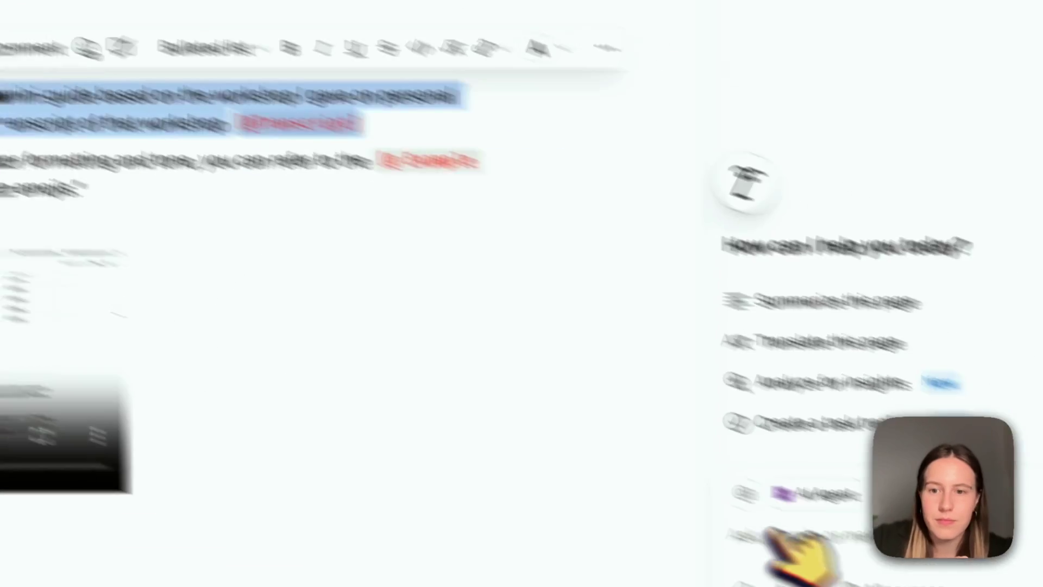
left_click(710, 524)
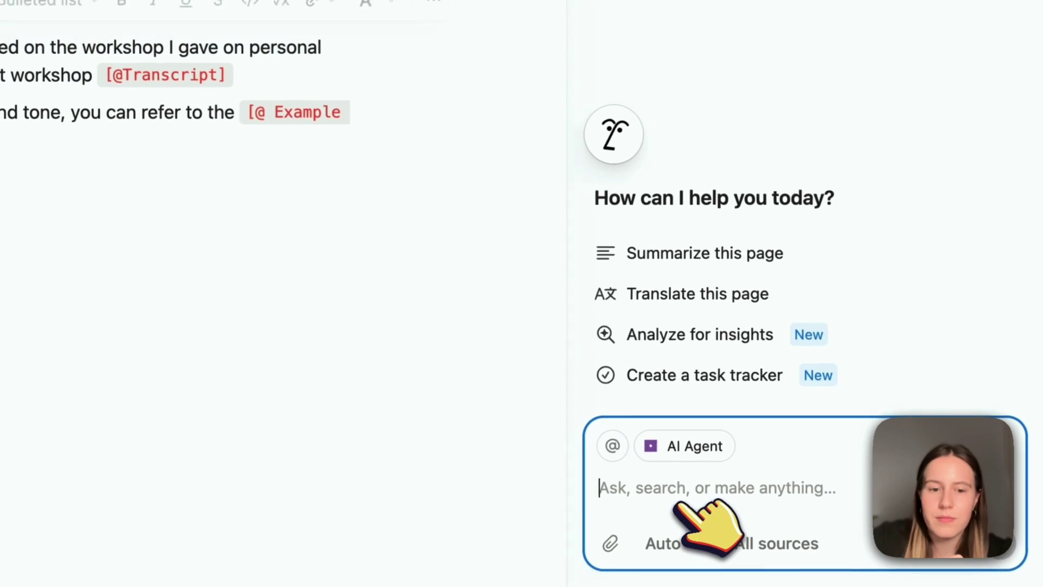
key("super+v")
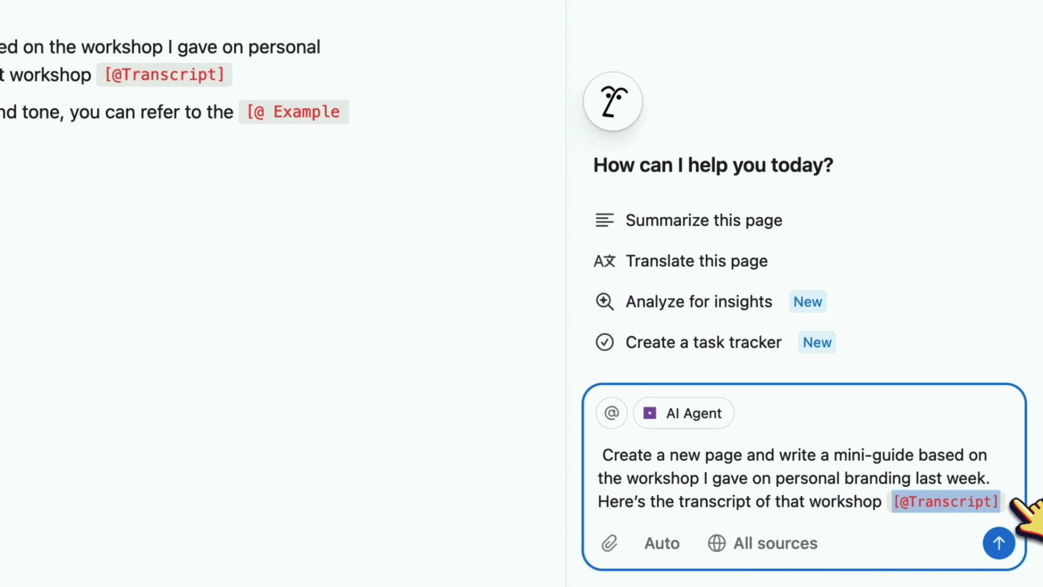
key("BackSpace")
type("@tr")
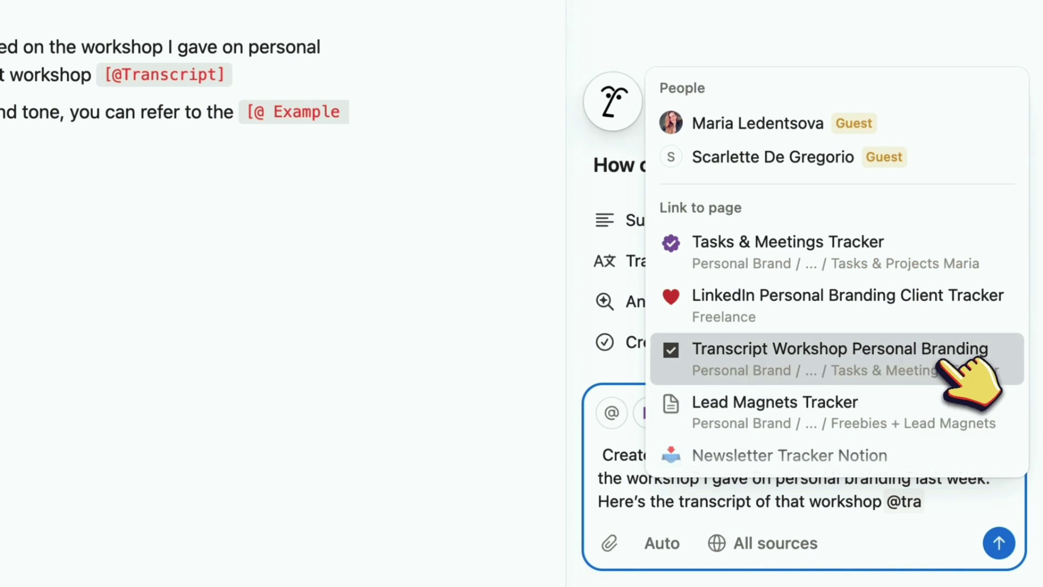
left_click(962, 354)
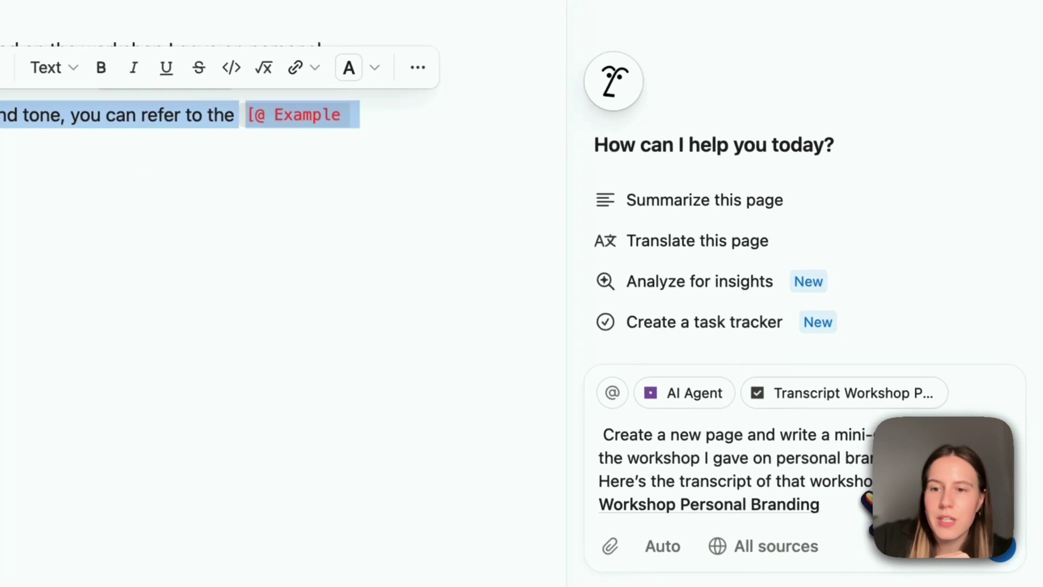
Paste the prompt's second sentence, replacing the Example Guide placeholder with the free-resources guide page.
left_click(821, 503)
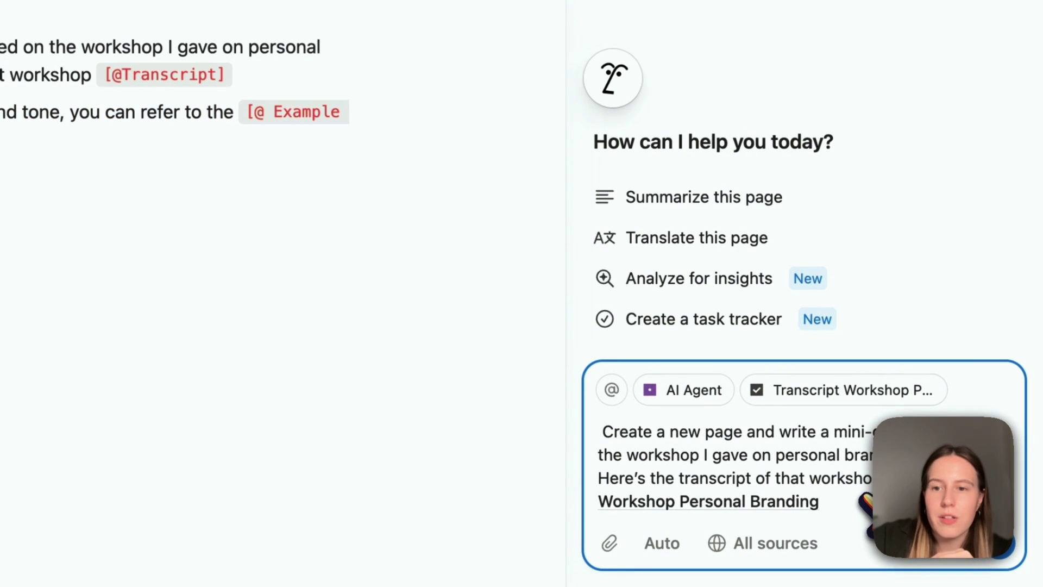
type("As an example of such a guide for formatting and tone, you can refer to the [@ Example Guide] I made before. Don’t use emojis.\"")
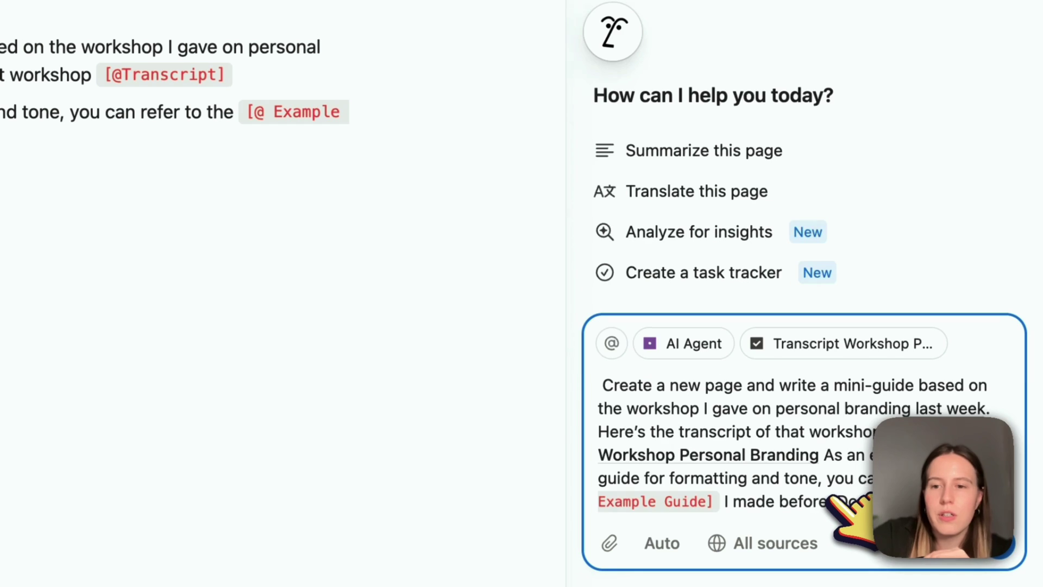
left_click_drag(972, 481, 716, 504)
type("@fr")
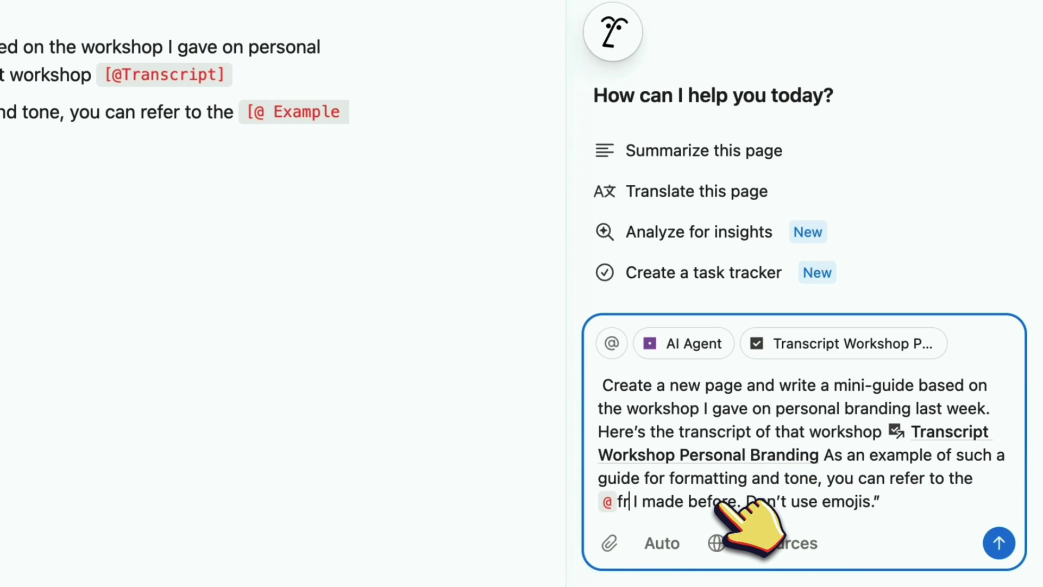
key("BackSpace")
key("BackSpace")
key("BackSpace")
key("BackSpace")
key("BackSpace")
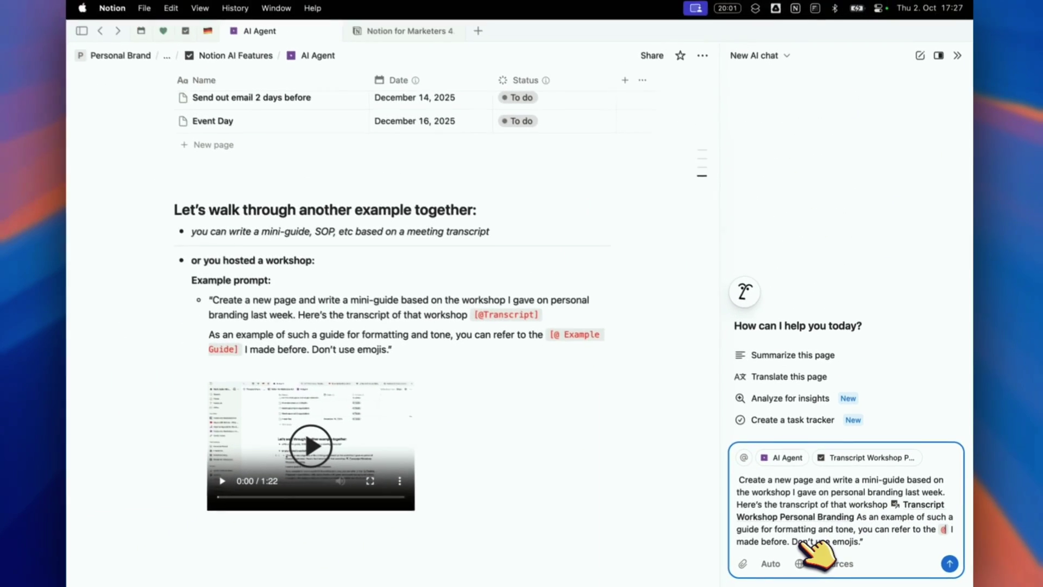
type("free")
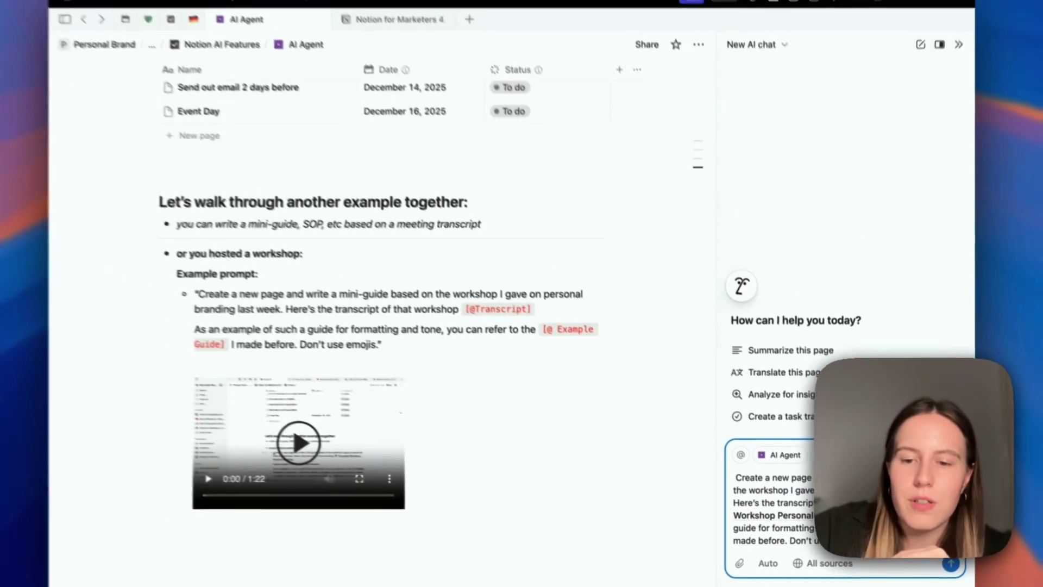
type("@free I")
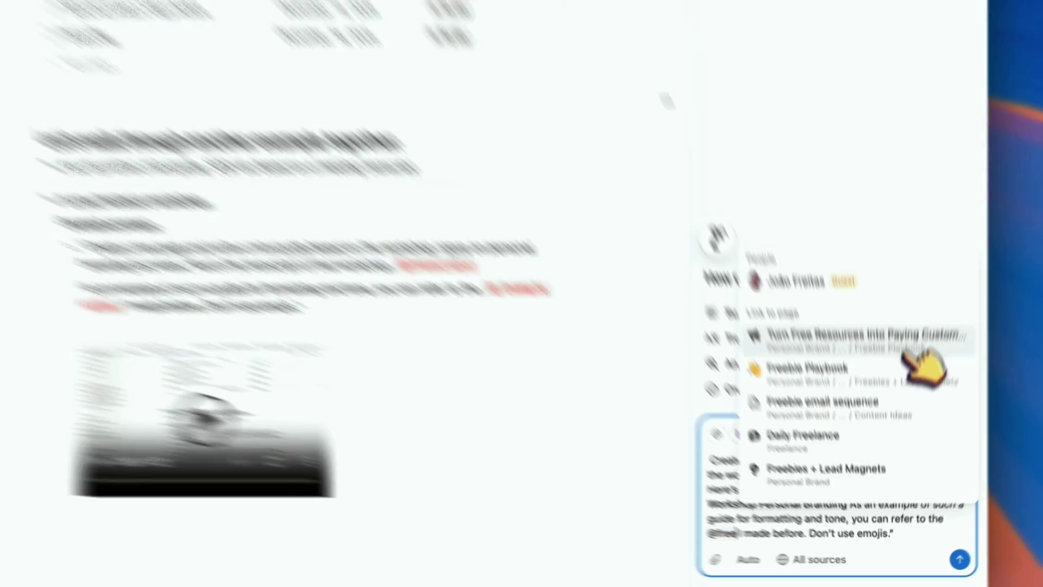
left_click(912, 348)
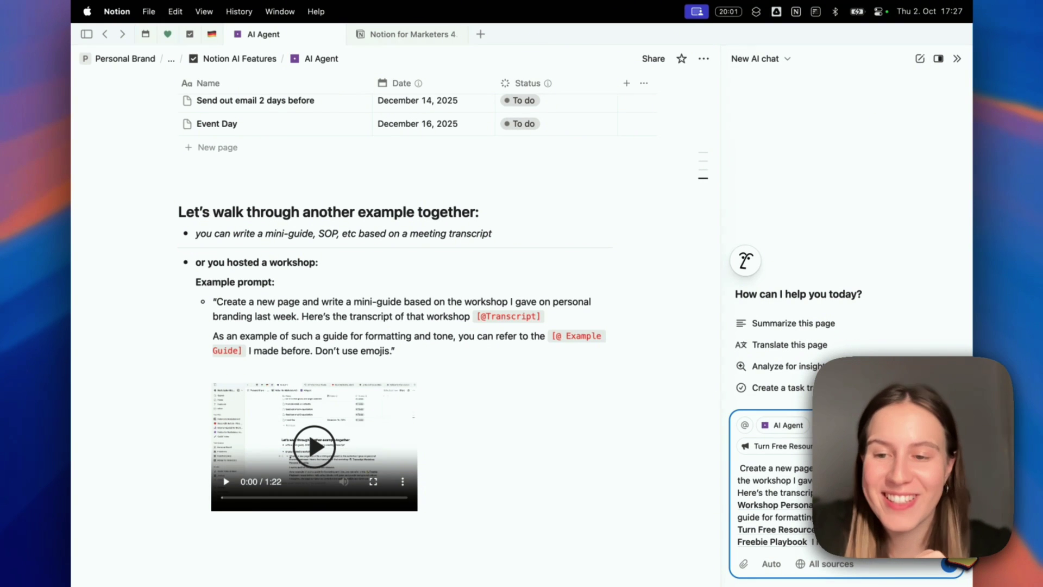
Send the mini-guide prompt to the AI Agent and read its completed summary reply.
key("Return")
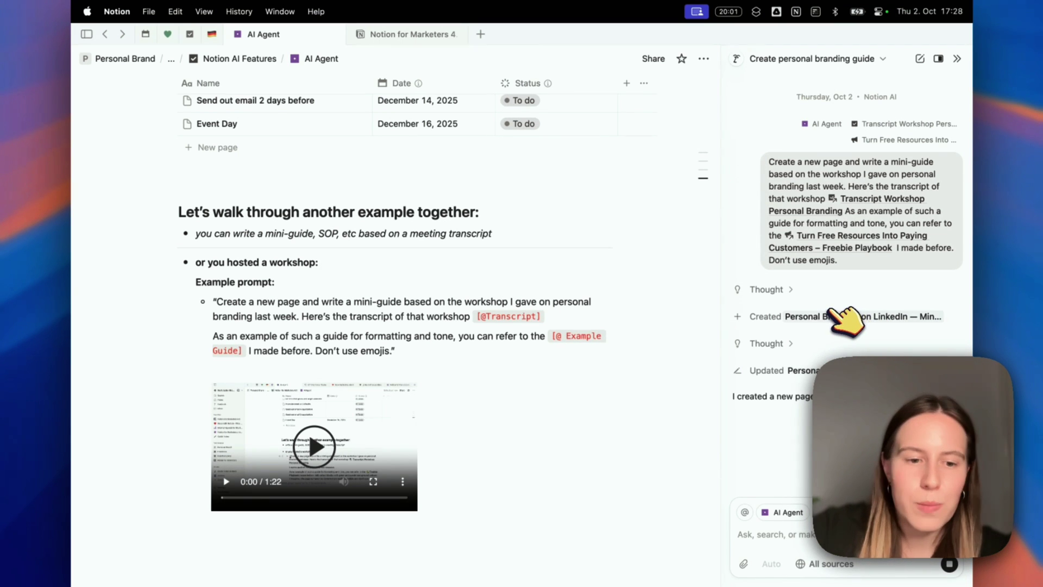
scroll(831, 310, "up", 4)
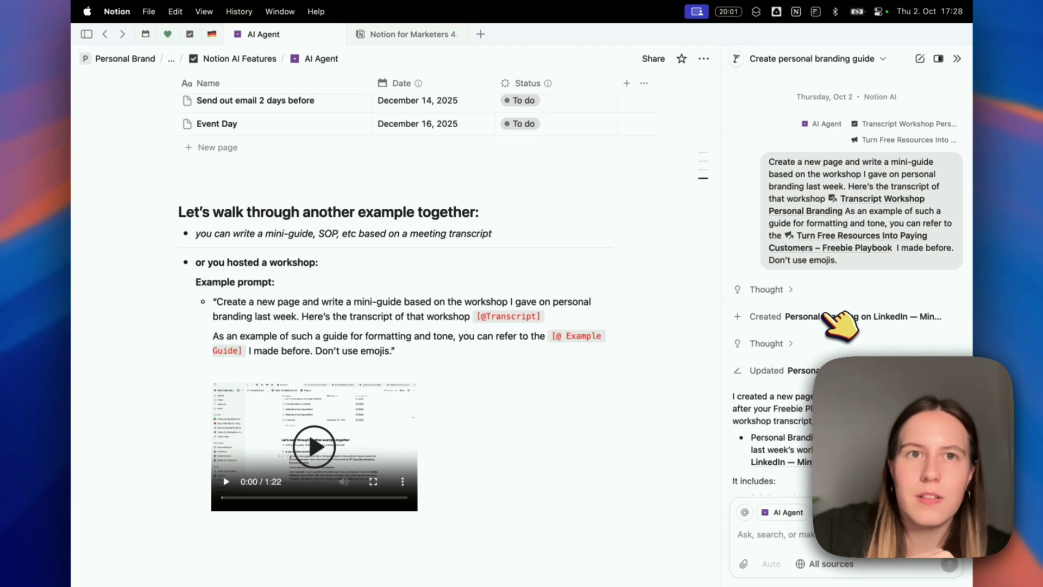
Open the new mini-guide page and delete '(from last week's workshop)' from its title.
left_click(828, 318)
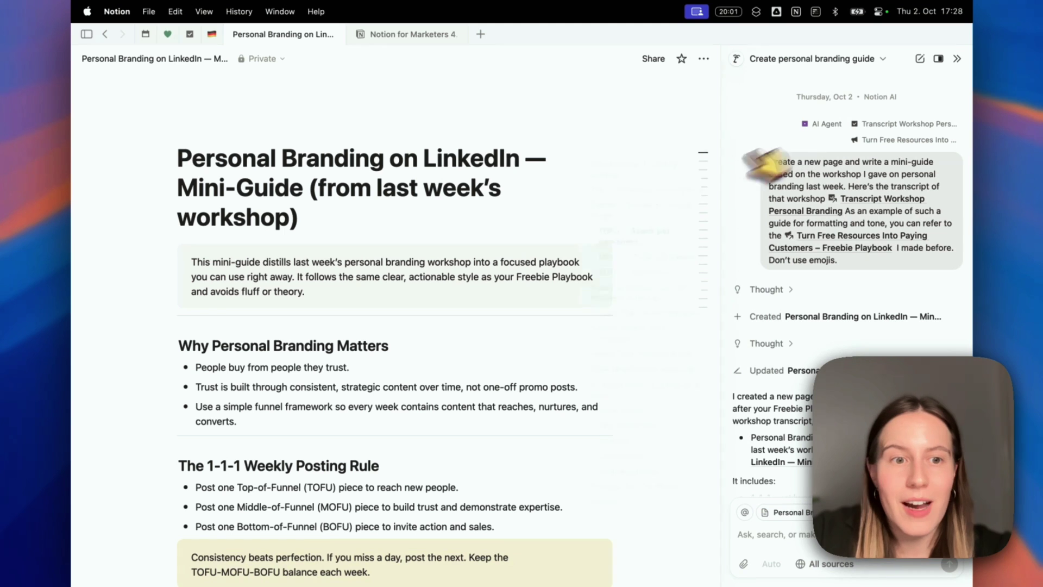
left_click(537, 277)
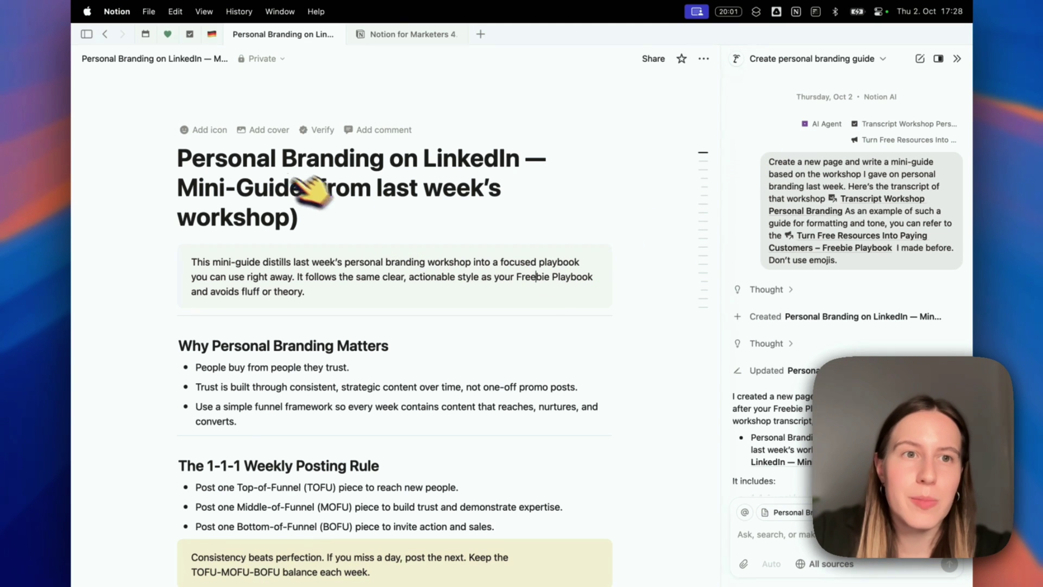
scroll(326, 256, "down", 1)
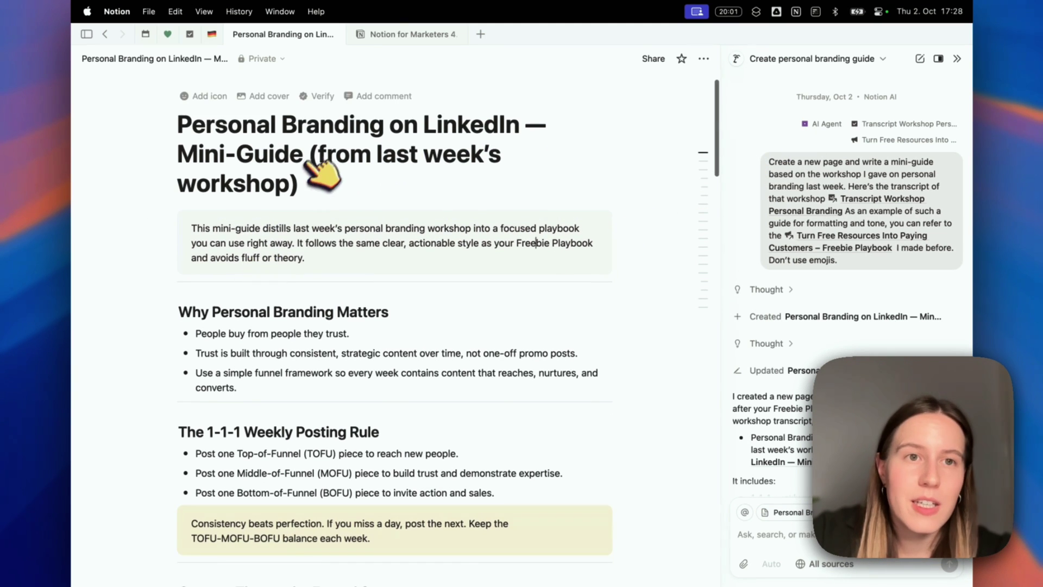
left_click_drag(312, 154, 305, 183)
key("BackSpace")
Scroll up and down through the renamed mini-guide page to review its content.
scroll(375, 285, "down", 20)
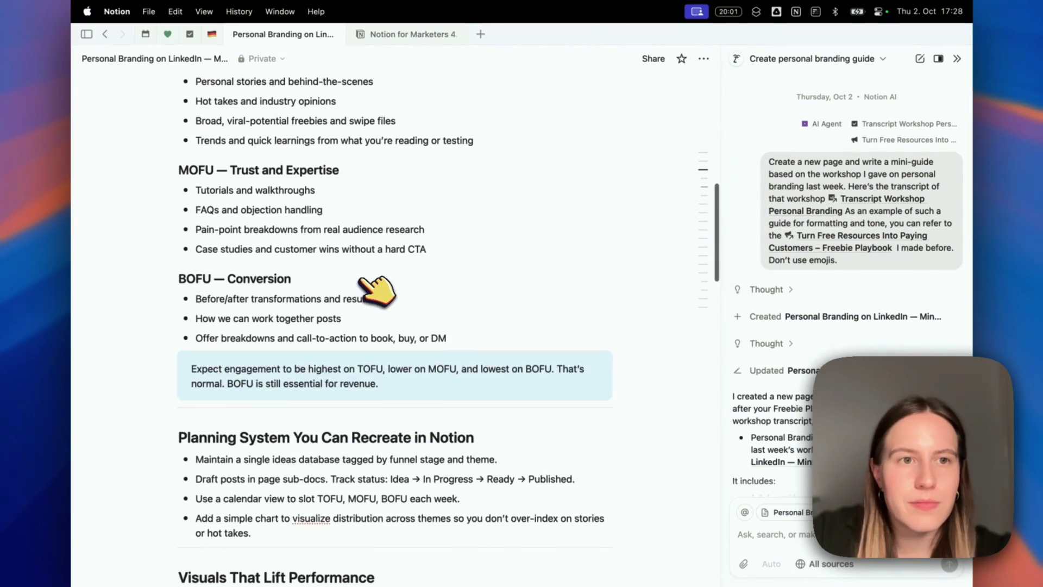
scroll(376, 289, "down", 20)
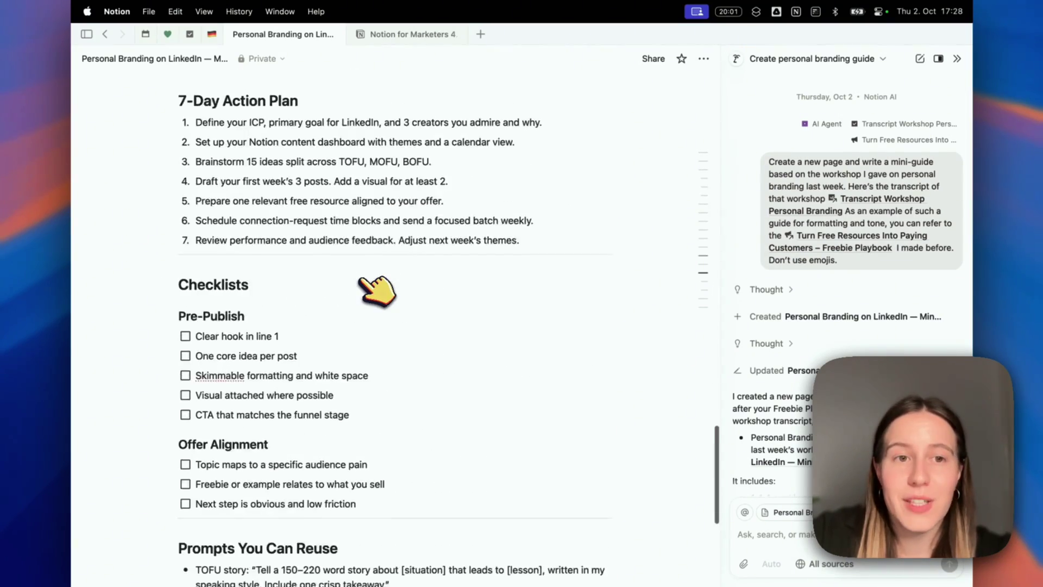
scroll(377, 289, "up", 4)
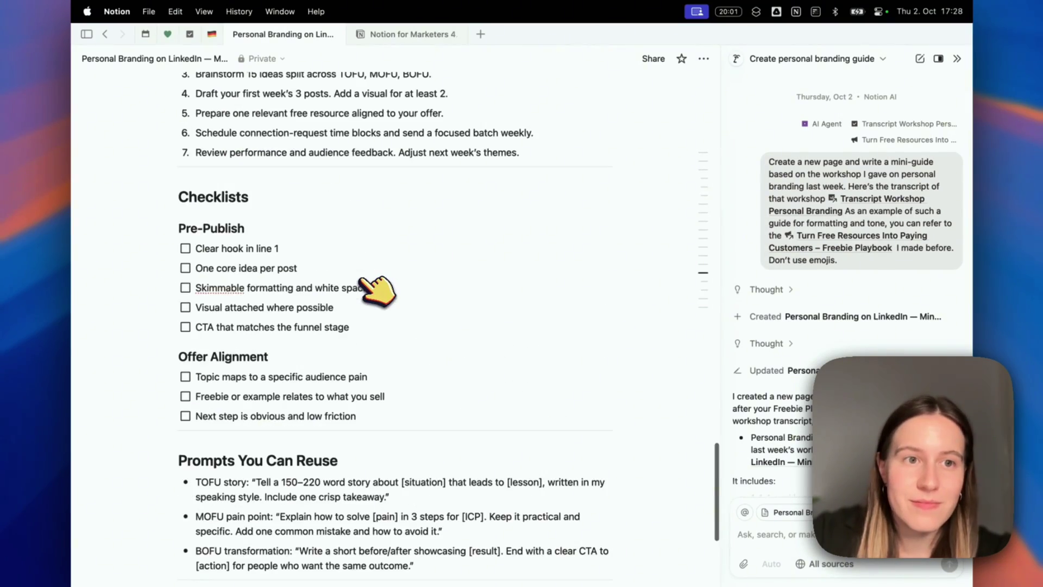
scroll(377, 290, "up", 1)
scroll(377, 492, "down", 6)
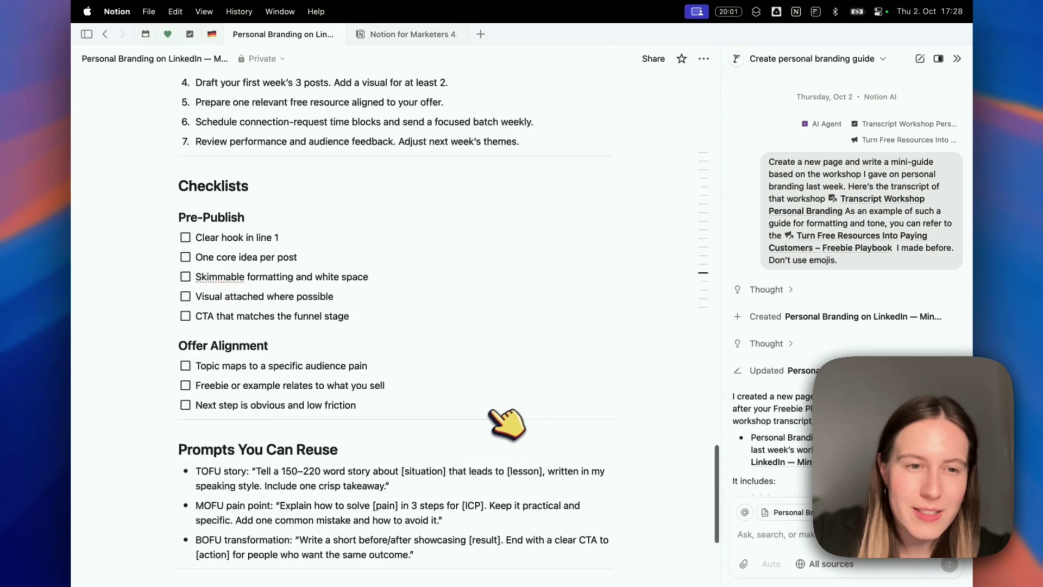
scroll(385, 369, "up", 12)
scroll(366, 368, "up", 1)
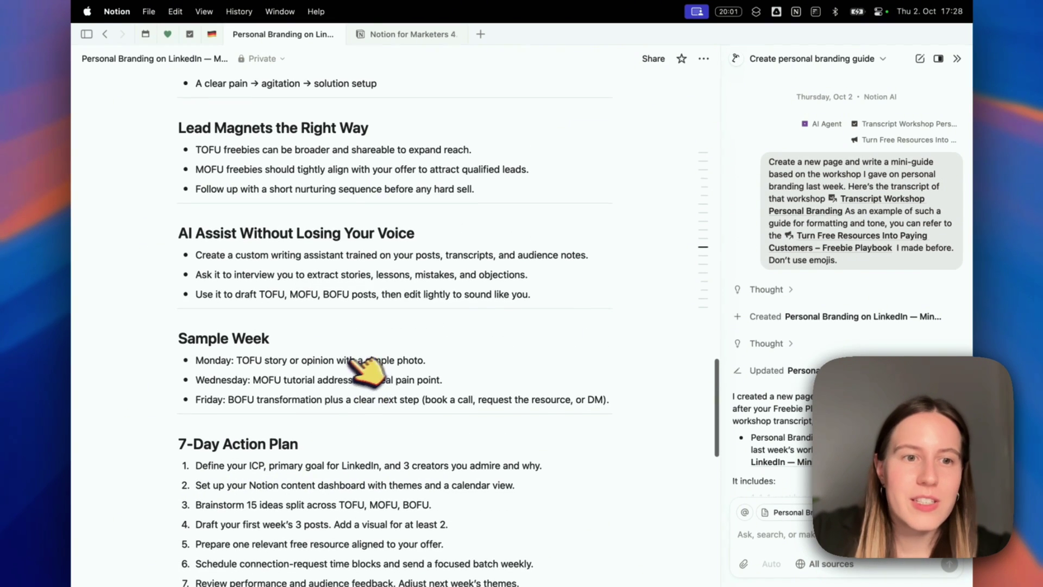
scroll(366, 367, "down", 3)
scroll(233, 421, "up", 1)
scroll(380, 380, "up", 15)
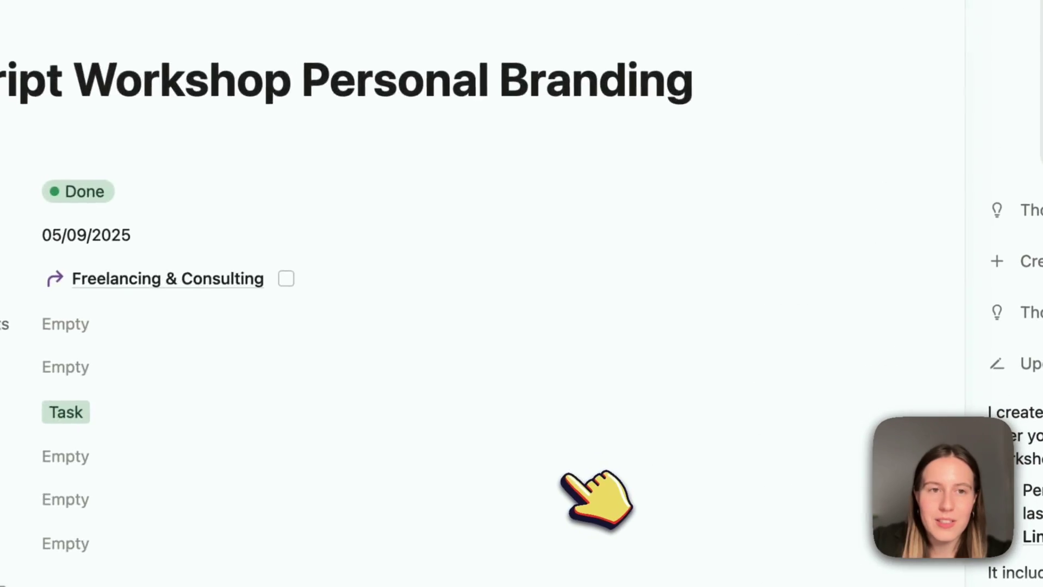
Switch the workshop notes to the Transcript tab and scroll through the full transcript text.
scroll(598, 492, "down", 8)
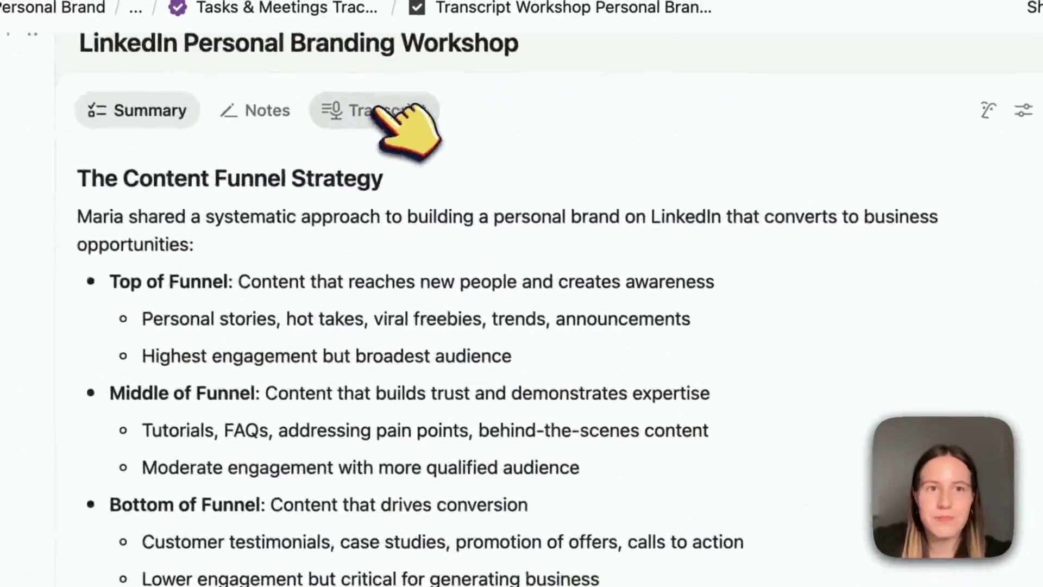
left_click(355, 85)
scroll(543, 451, "down", 15)
scroll(518, 462, "down", 20)
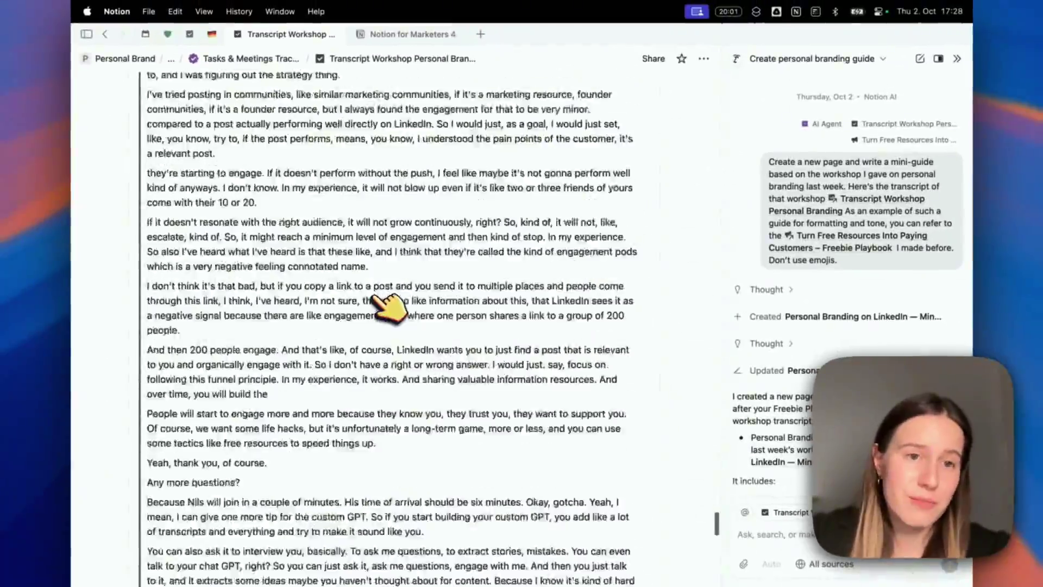
scroll(387, 307, "up", 20)
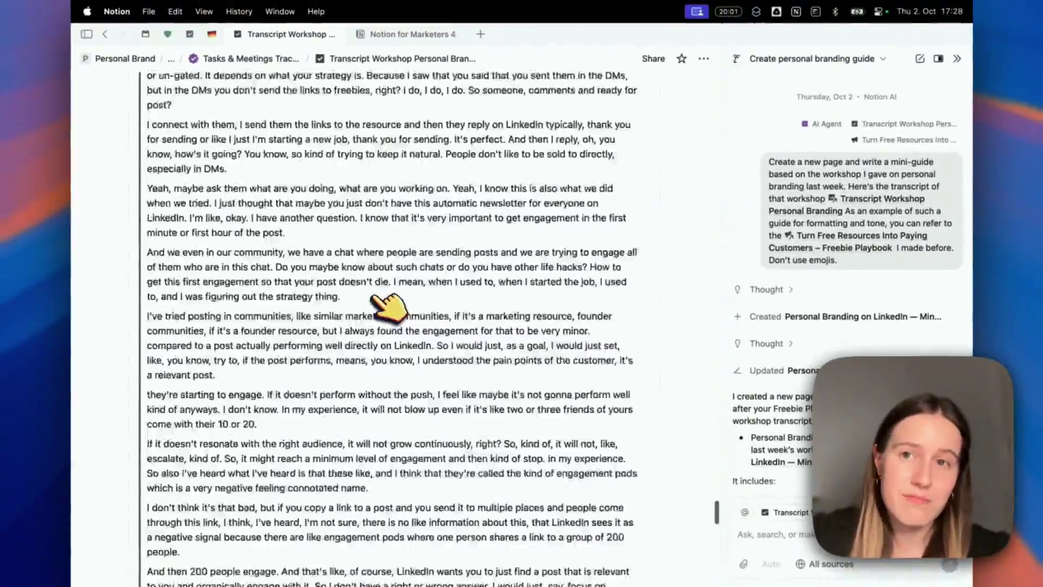
scroll(896, 272, "down", 4)
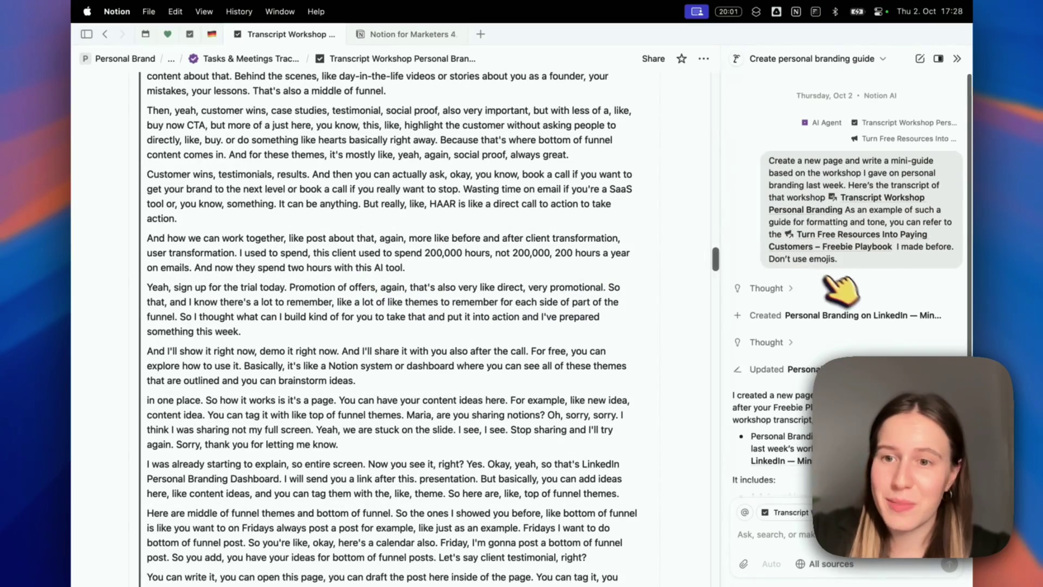
Reopen the LinkedIn mini-guide, scroll through it top to bottom, then return to the transcript.
left_click(899, 271)
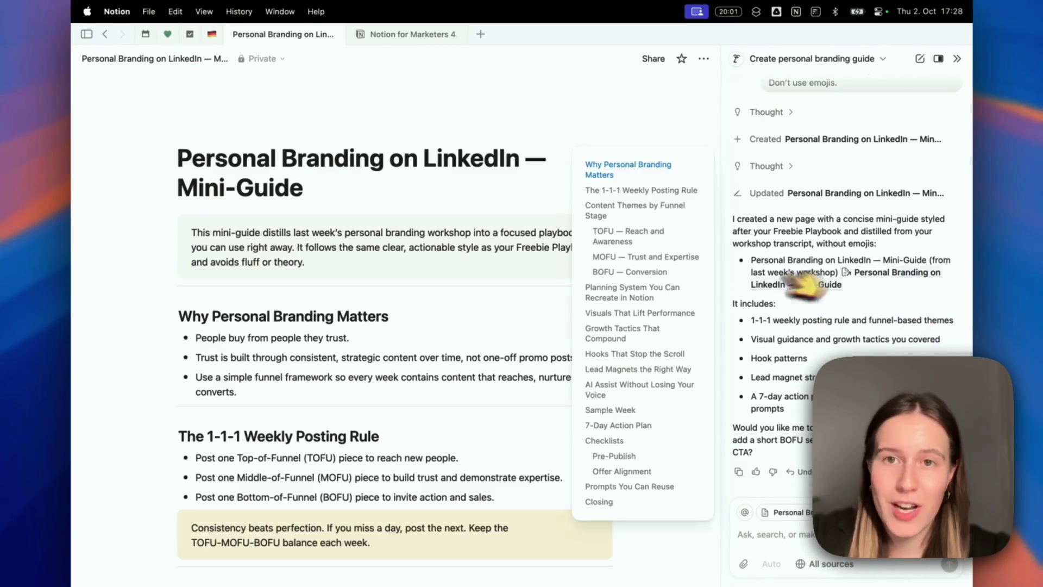
scroll(482, 350, "down", 10)
scroll(478, 351, "down", 20)
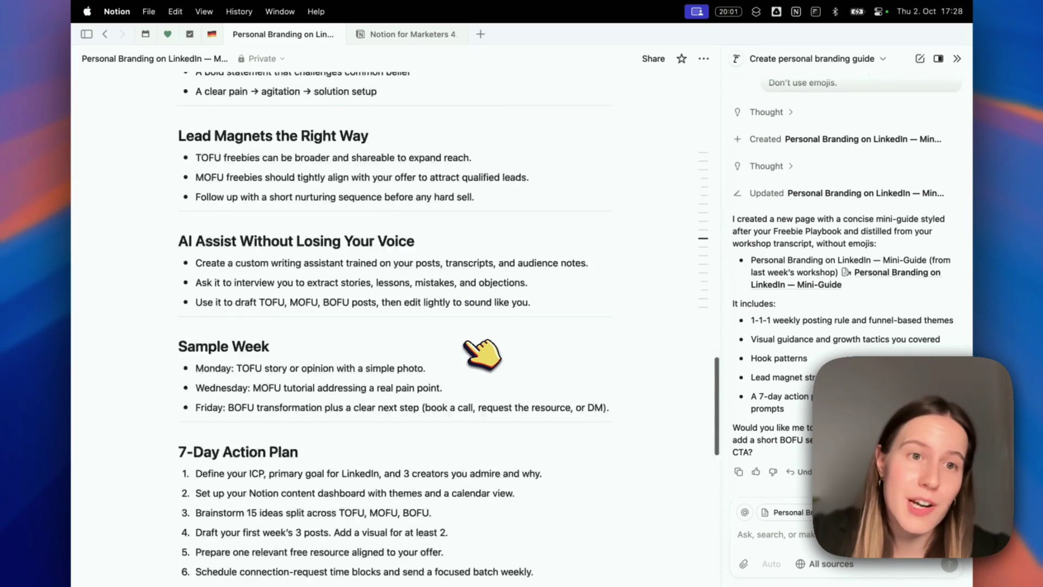
scroll(482, 353, "up", 20)
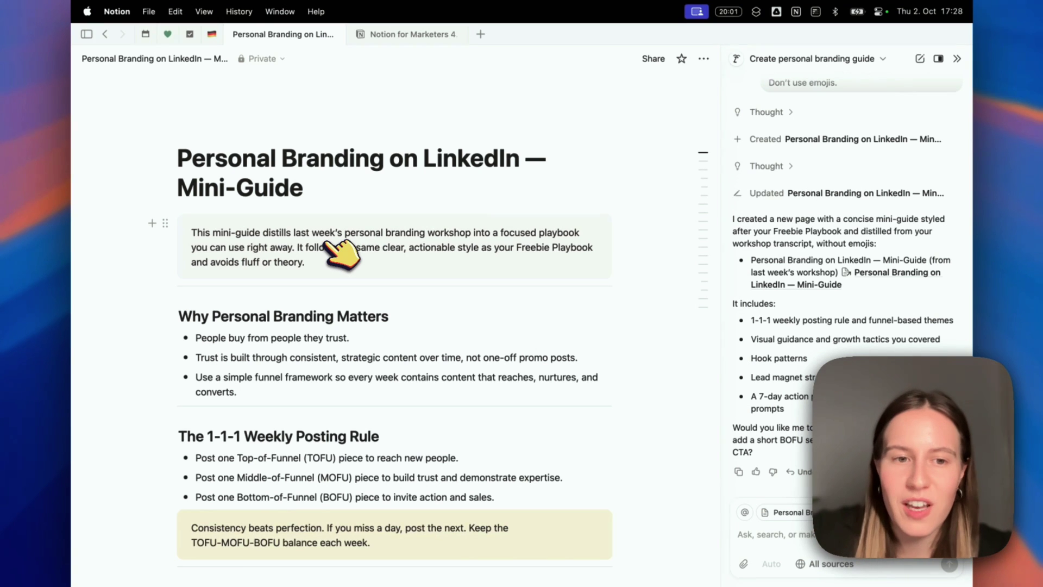
scroll(328, 244, "down", 1)
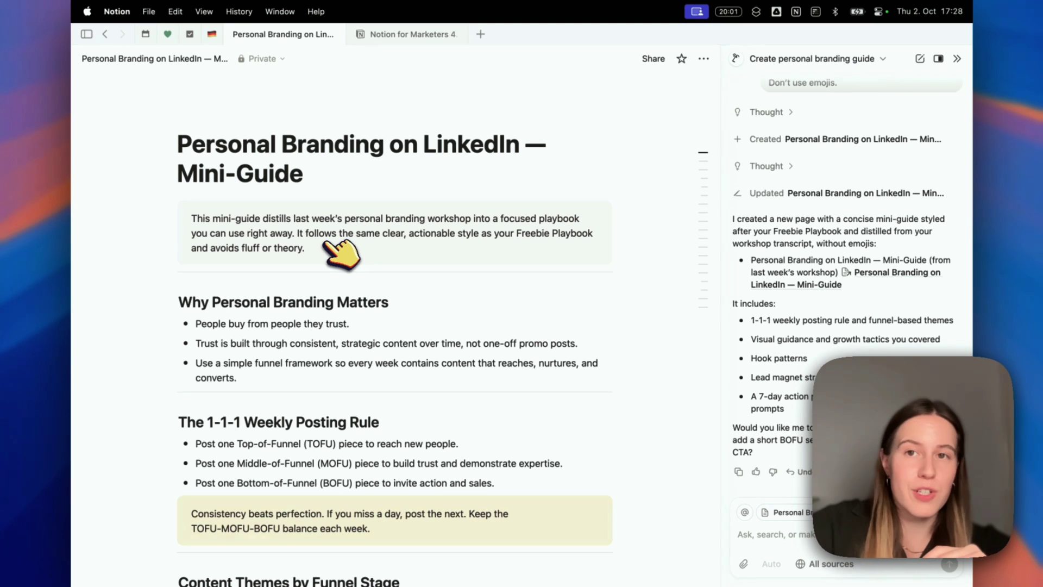
scroll(815, 309, "up", 5)
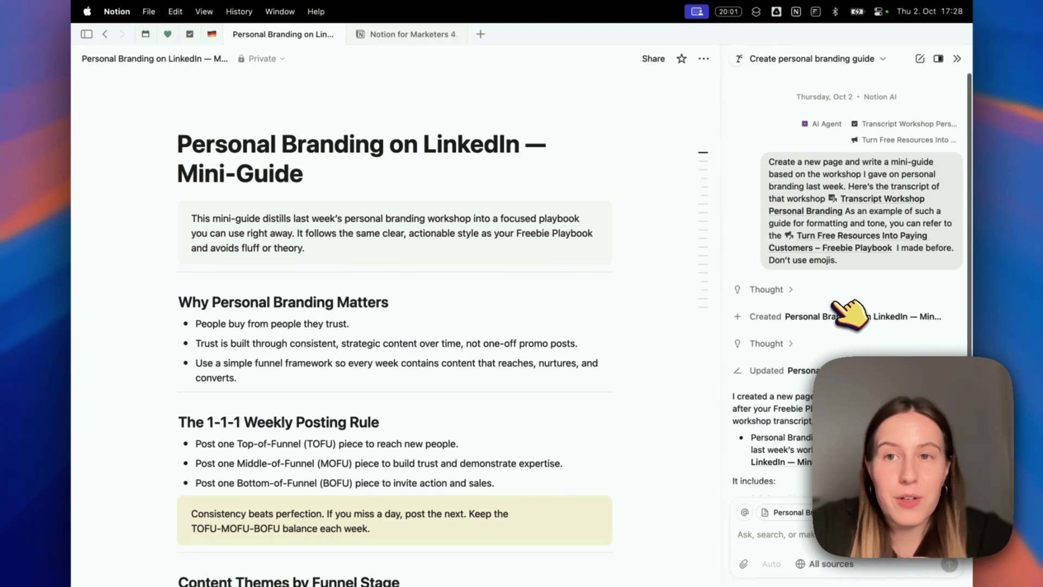
scroll(872, 234, "down", 10)
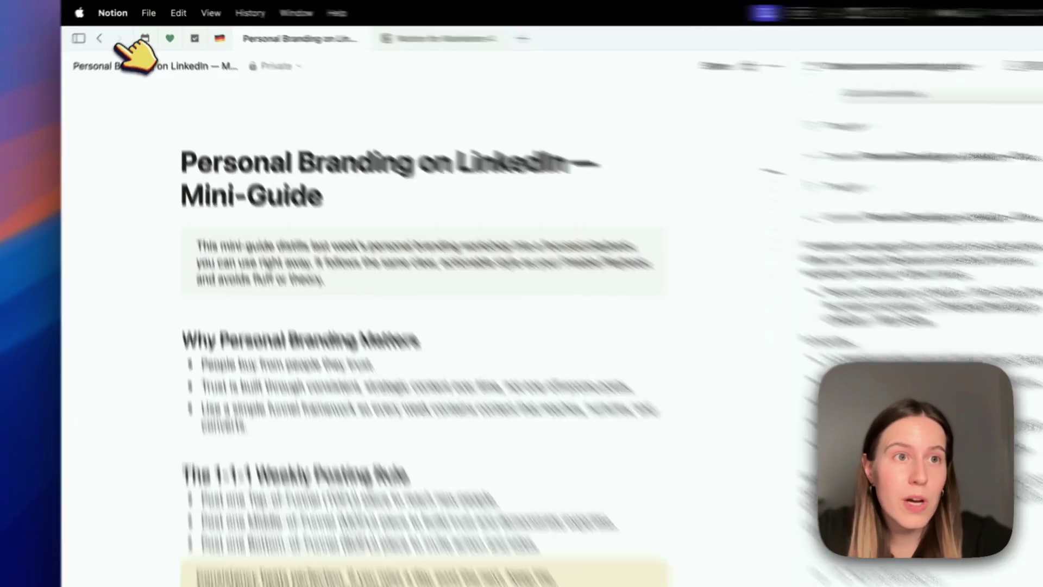
left_click(99, 38)
Step back past the mini-guide to the AI Agent demo page and scroll to its top.
left_click(99, 38)
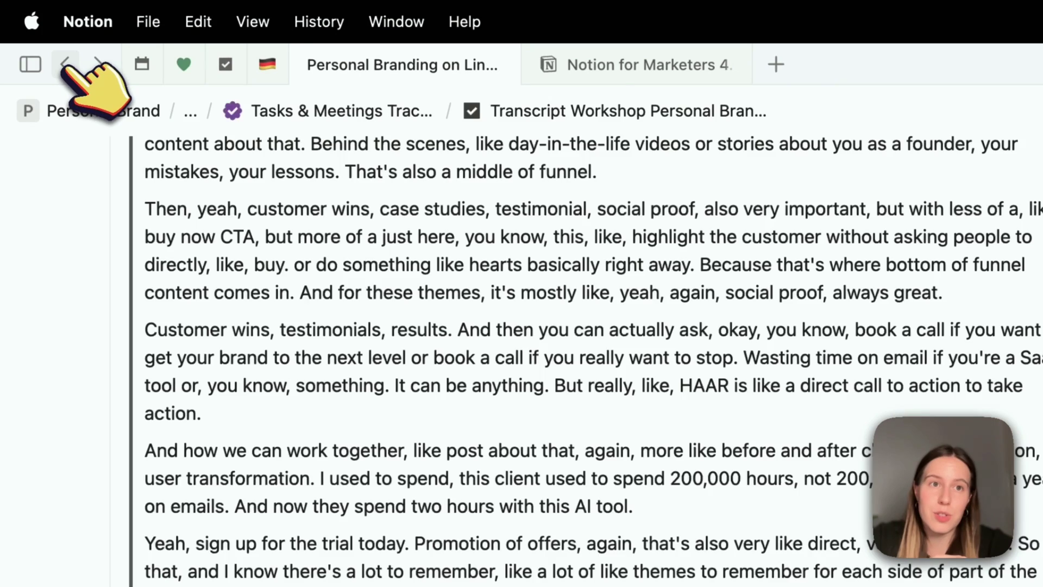
left_click(65, 63)
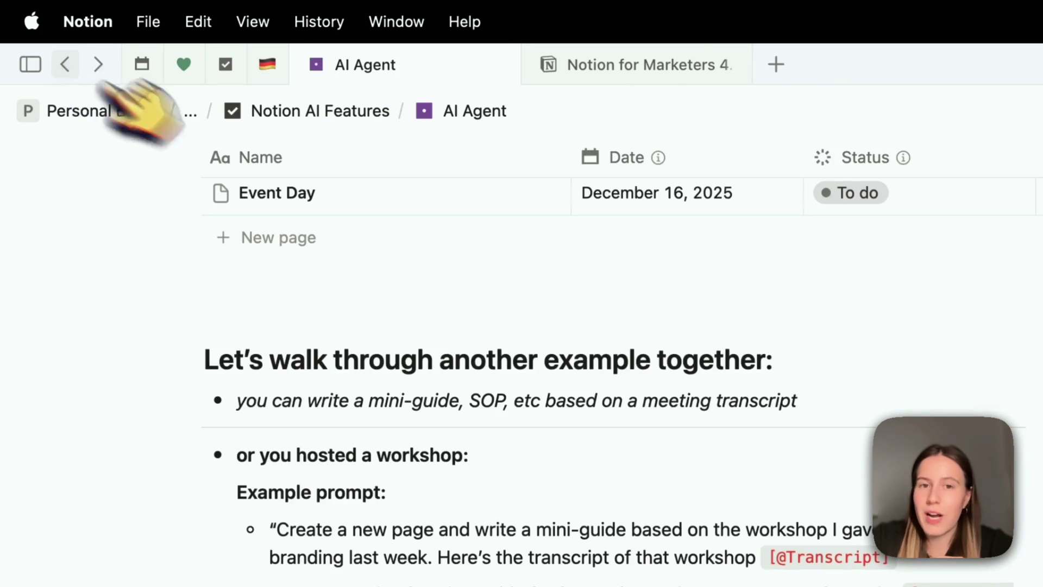
scroll(510, 414, "up", 15)
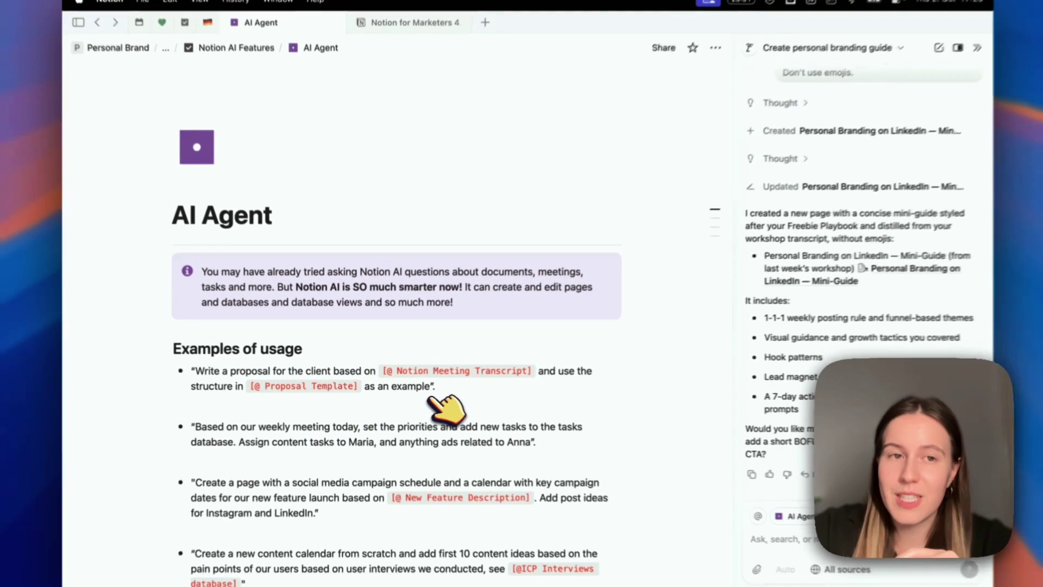